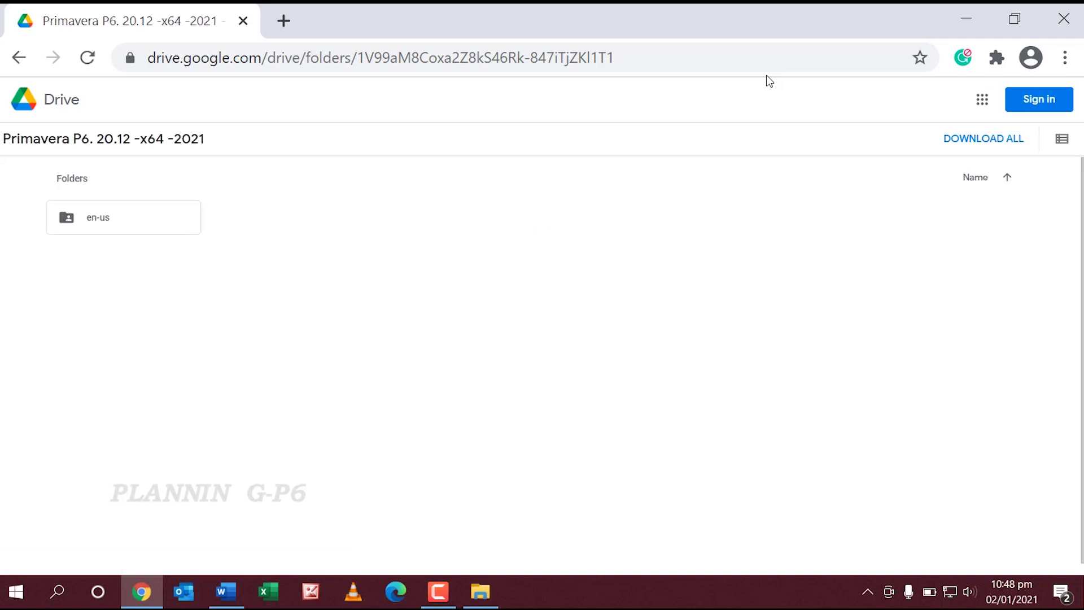
# Step: Open the en-us folder in Google Drive and download p6pro.msi
pyautogui.doubleClick(105, 227)
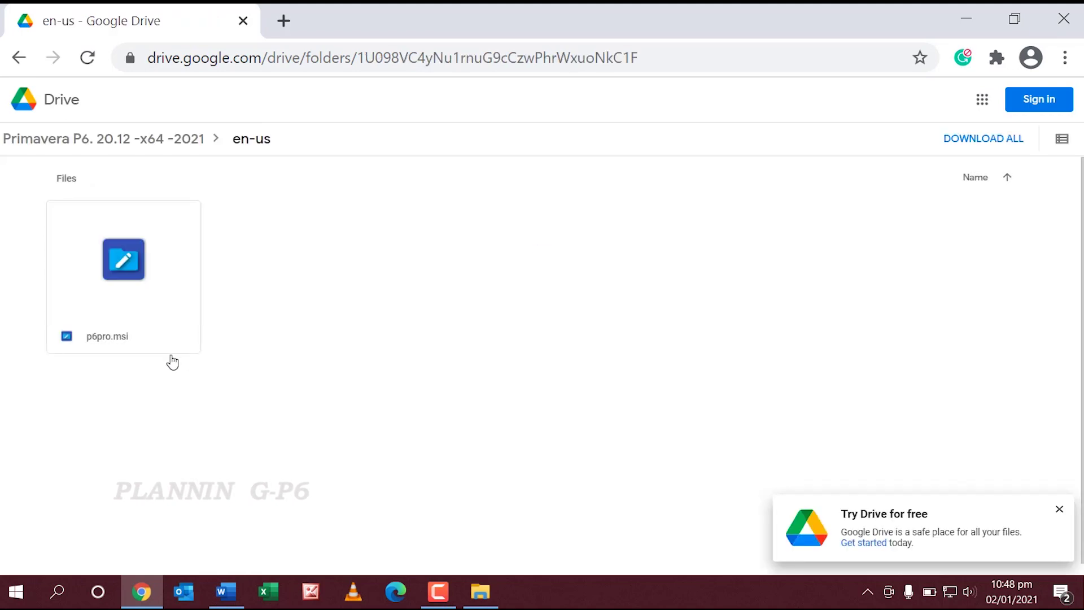
pyautogui.moveTo(92, 242)
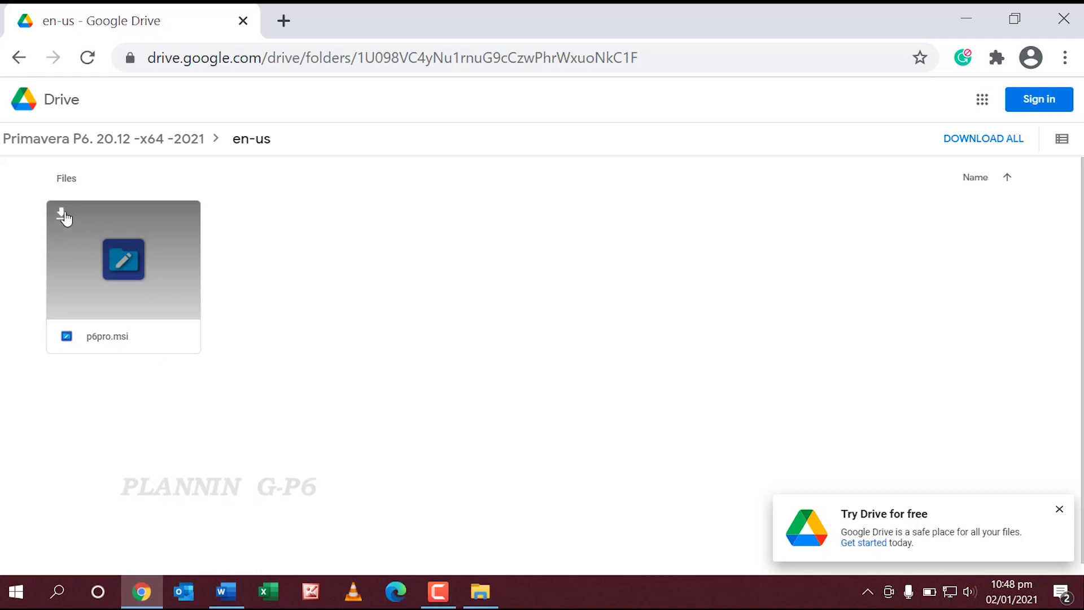
pyautogui.click(66, 218)
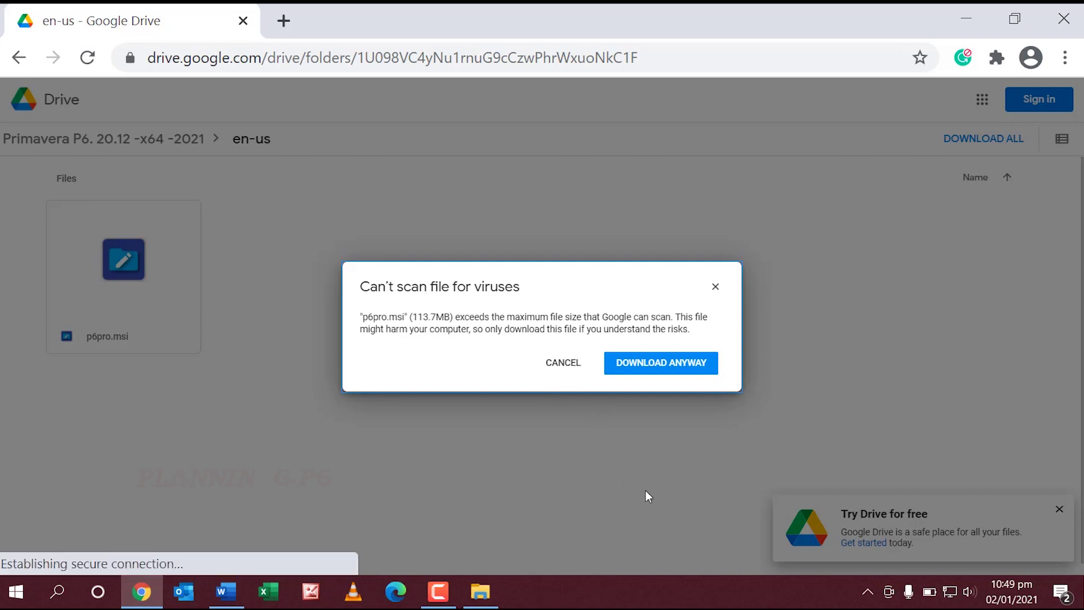
# Step: Download p6pro.msi anyway despite the virus-scan warning
pyautogui.click(679, 370)
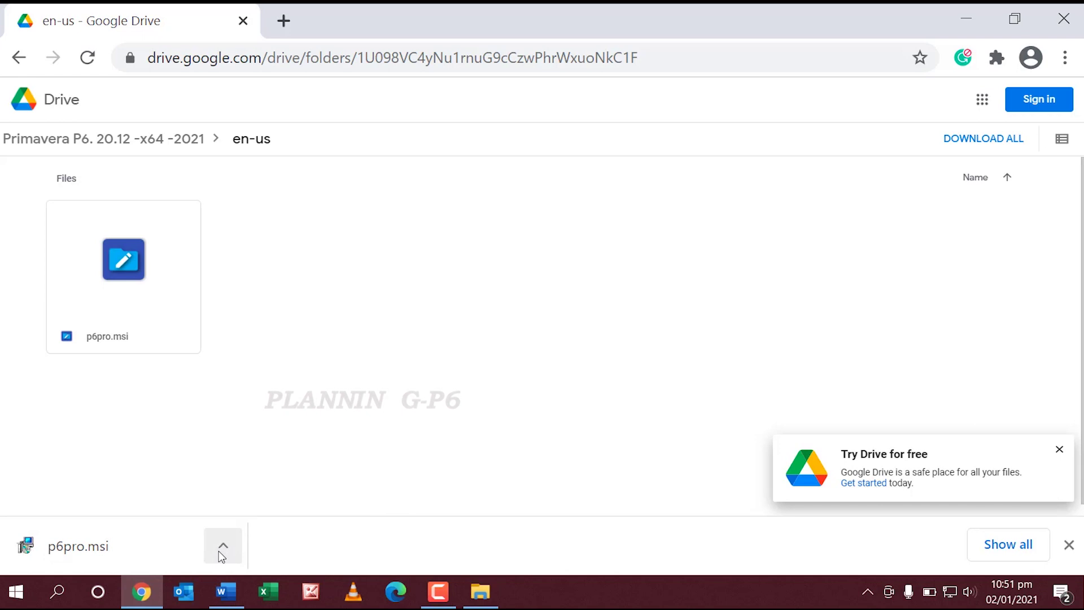
# Step: Run the downloaded p6pro.msi installer from Chrome's download bar, accepting the security warning
pyautogui.click(232, 547)
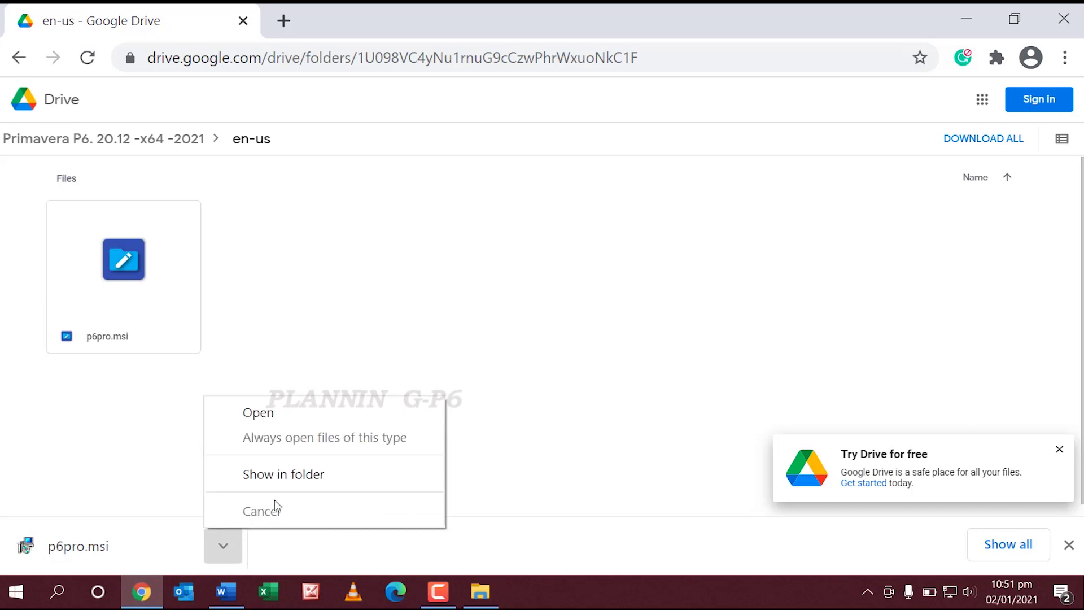
pyautogui.click(79, 546)
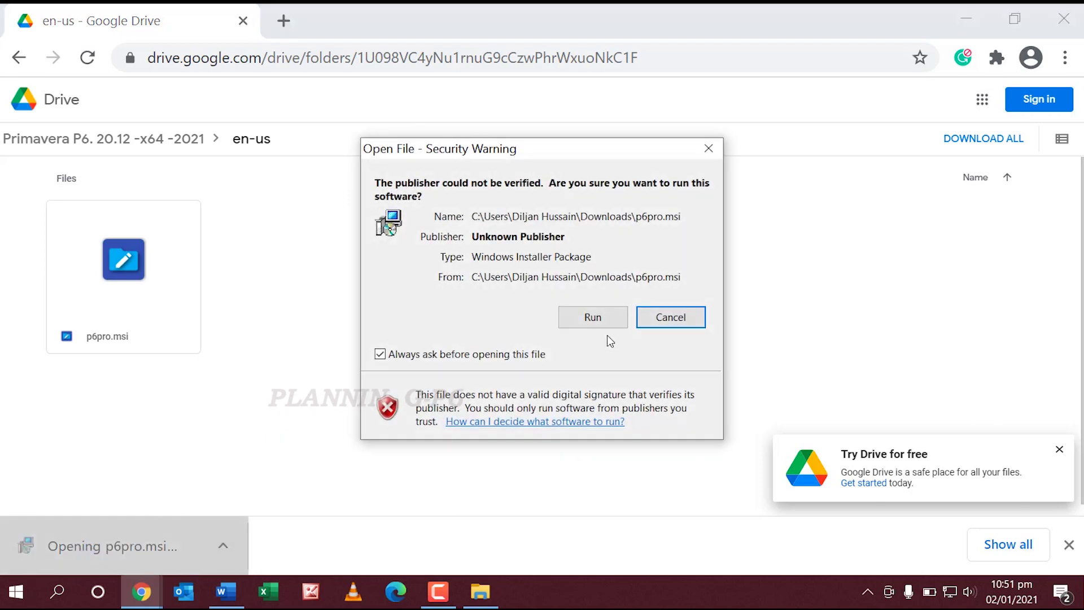
pyautogui.click(596, 327)
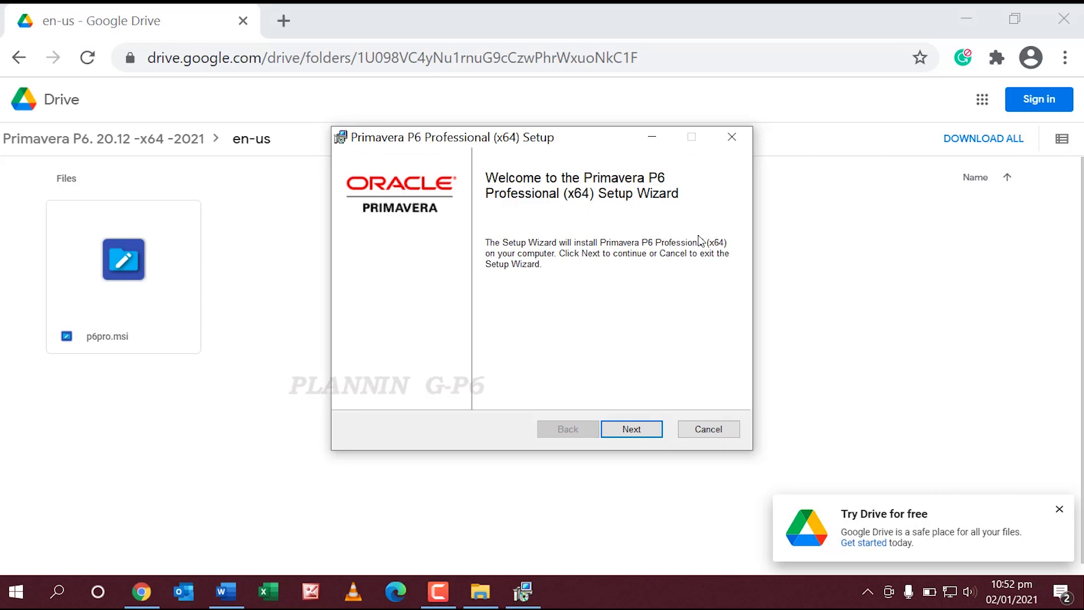
# Step: Install P6 Professional (x64) with the Typical setup type
pyautogui.click(632, 429)
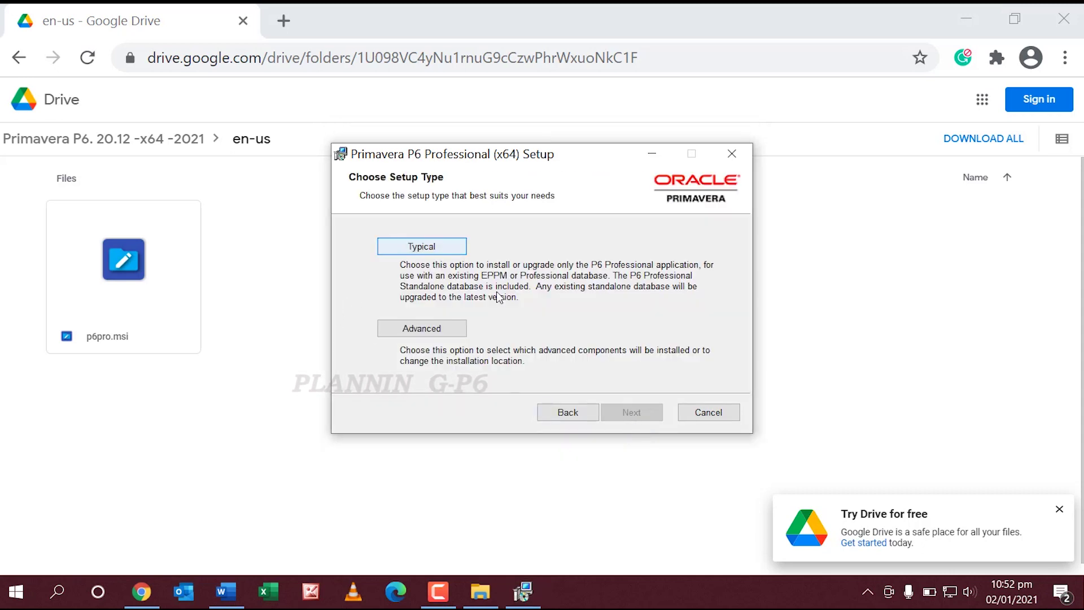
pyautogui.click(441, 247)
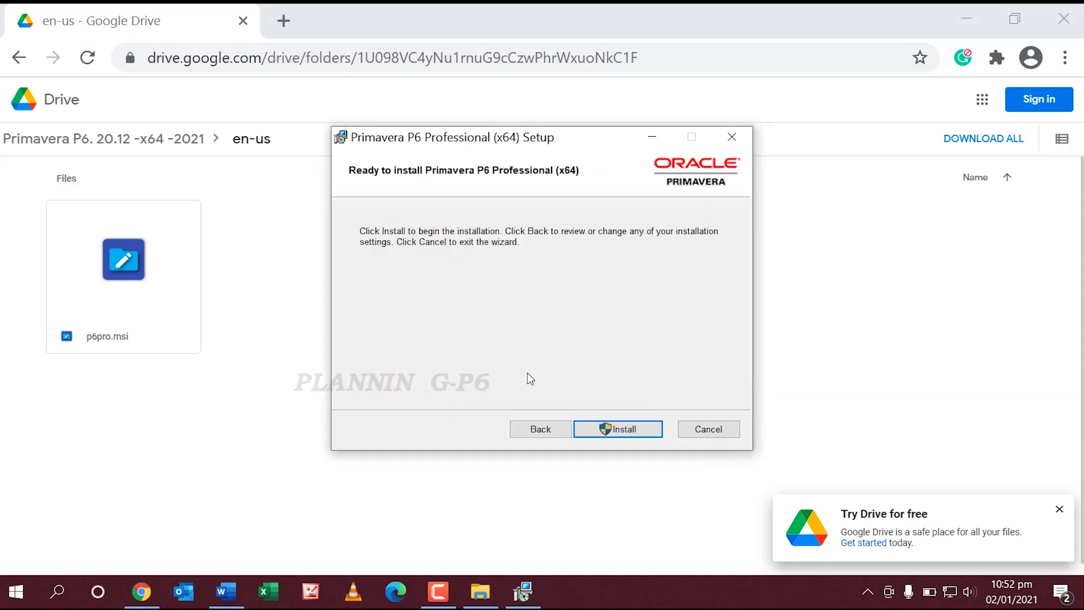
pyautogui.click(629, 434)
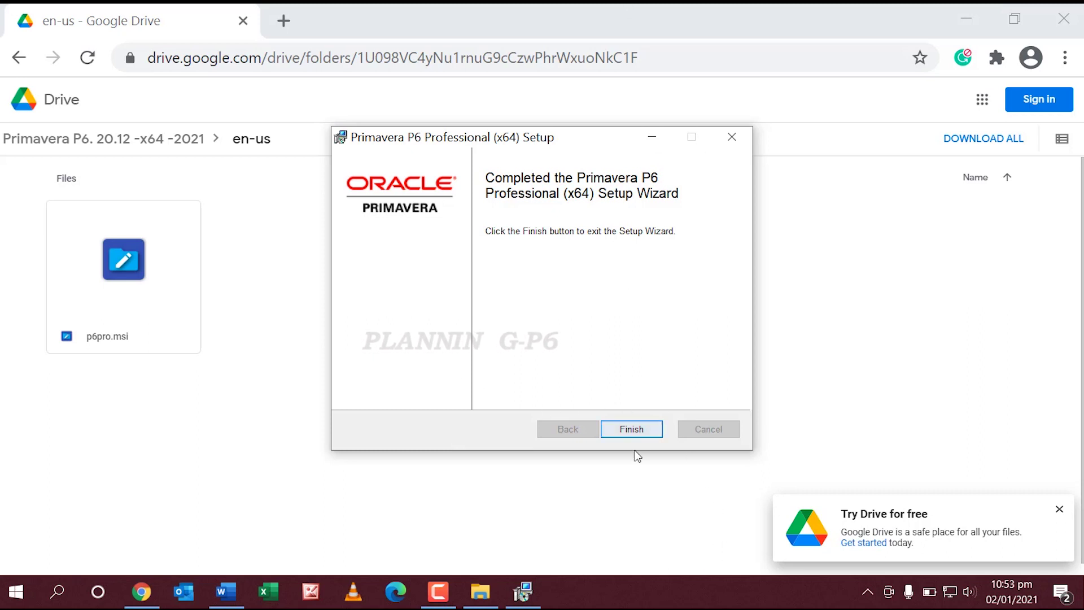
# Step: Finish the setup wizard and minimize Chrome and Word to reach the desktop
pyautogui.click(632, 430)
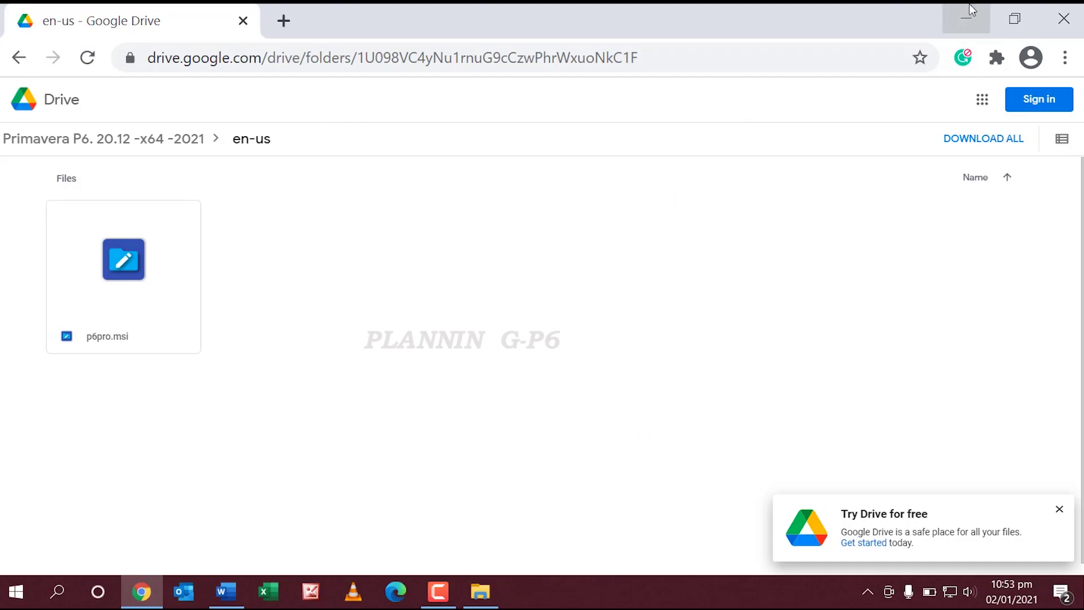
pyautogui.click(967, 18)
pyautogui.click(980, 19)
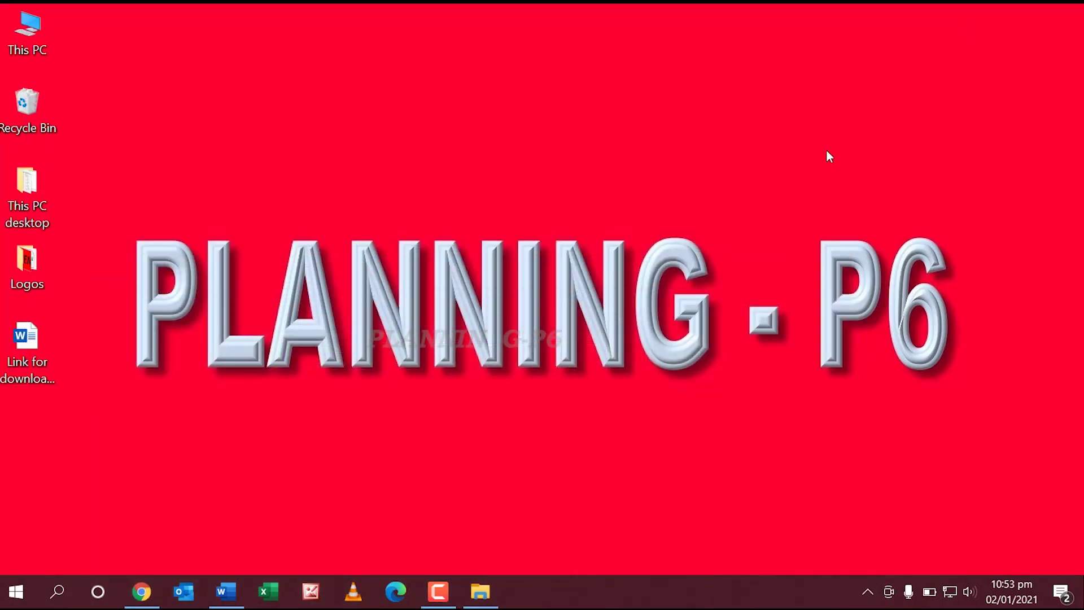
# Step: Refresh the desktop several times
pyautogui.rightClick(566, 157)
pyautogui.click(442, 212)
pyautogui.rightClick(440, 187)
pyautogui.click(394, 239)
pyautogui.rightClick(437, 141)
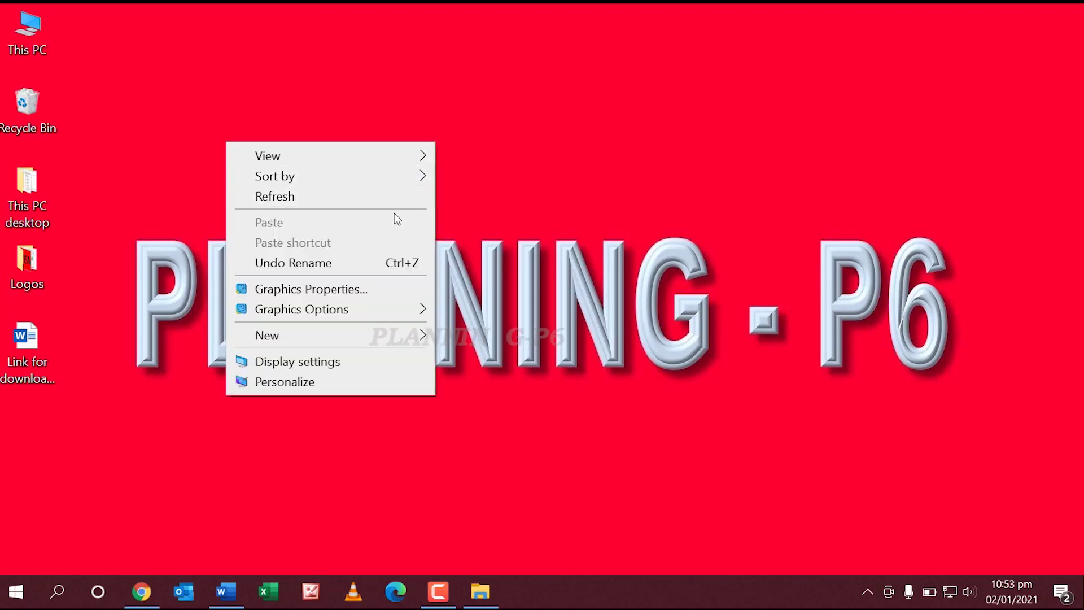
pyautogui.click(395, 197)
pyautogui.rightClick(418, 136)
pyautogui.click(375, 192)
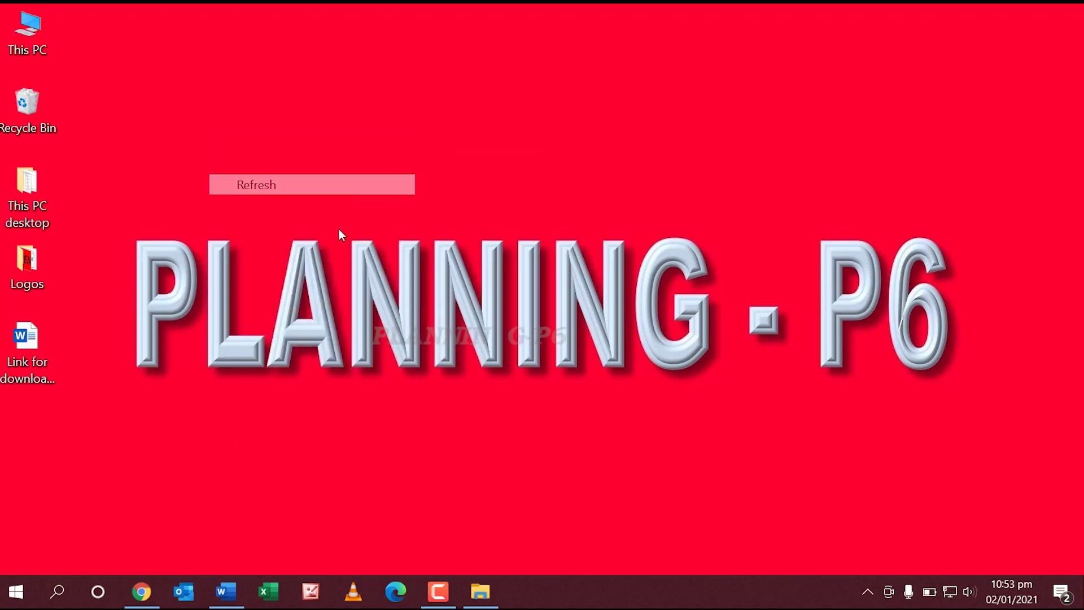
# Step: Launch P6 Professional 20 (x64) from Windows search as administrator
pyautogui.click(55, 593)
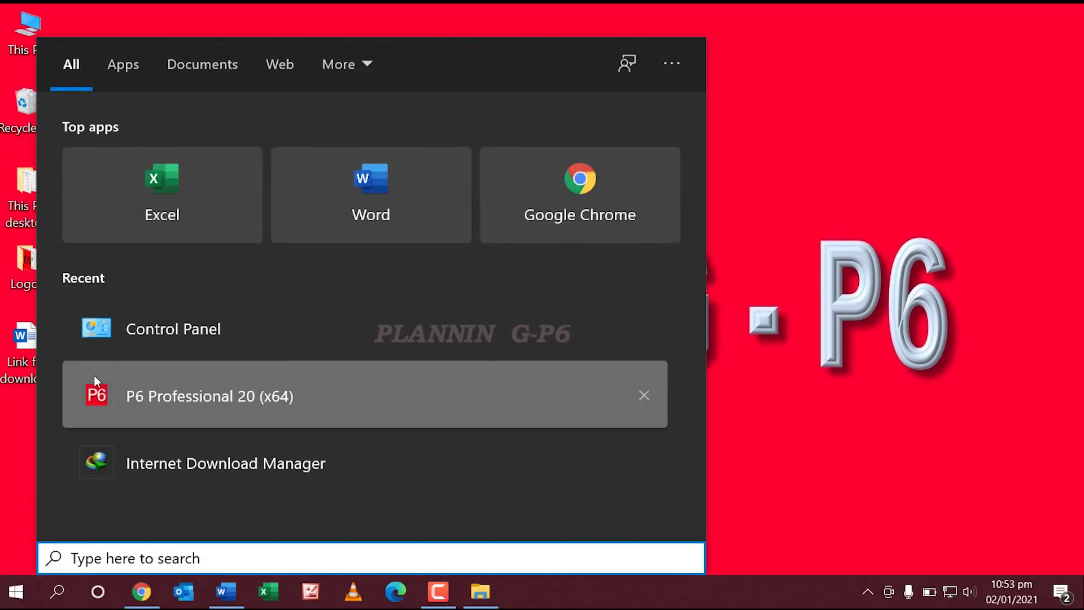
pyautogui.rightClick(230, 399)
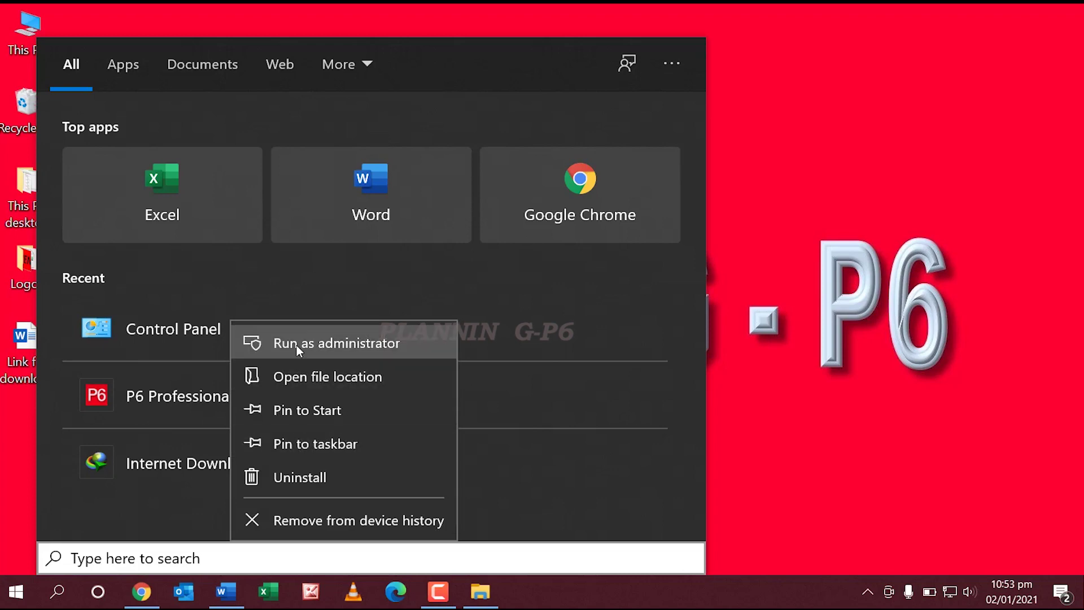
pyautogui.click(184, 402)
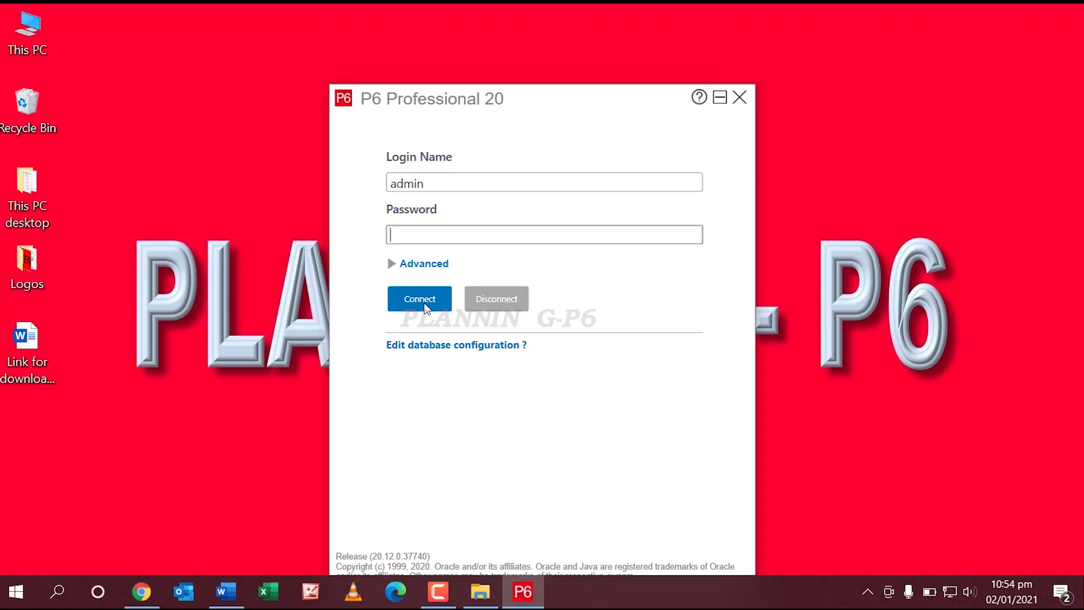
# Step: Configure alias PMDB with the P6 Pro Standalone (SQLite) driver as a new standalone database and connection
pyautogui.click(426, 346)
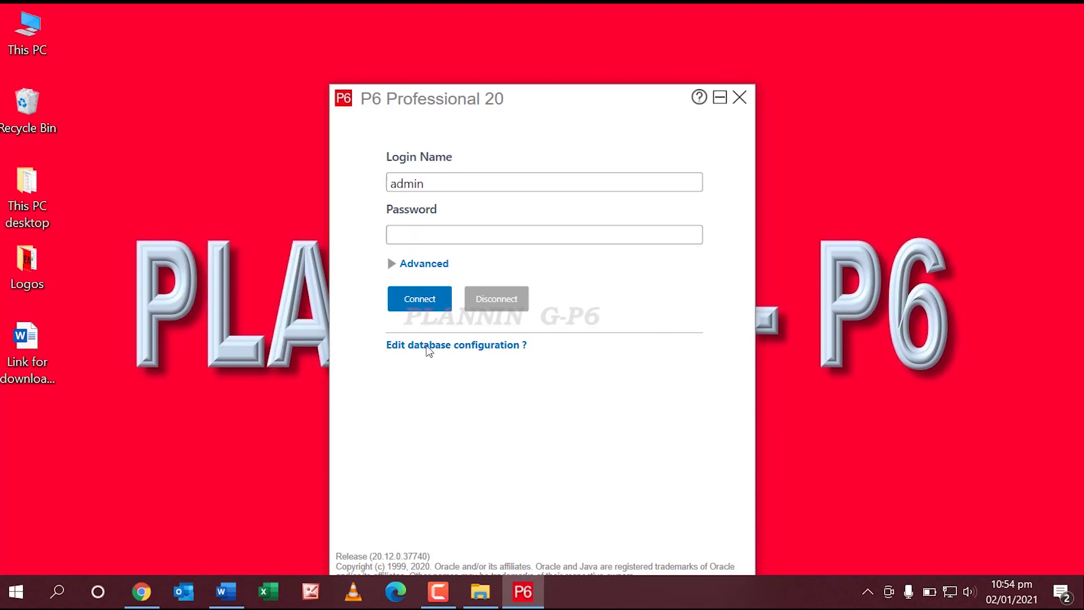
pyautogui.click(440, 343)
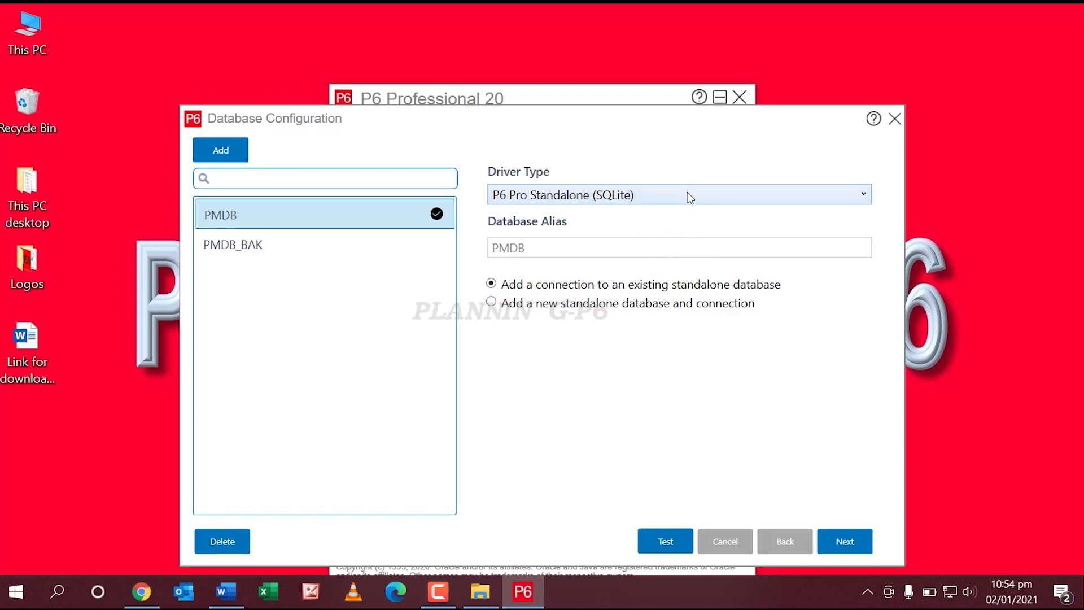
pyautogui.click(587, 197)
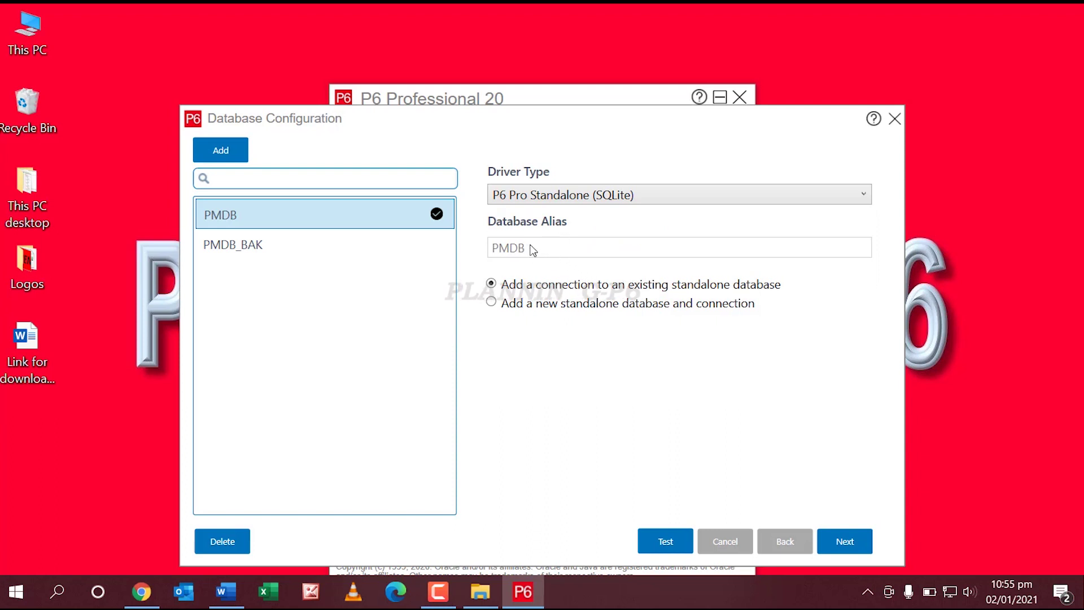
pyautogui.click(492, 304)
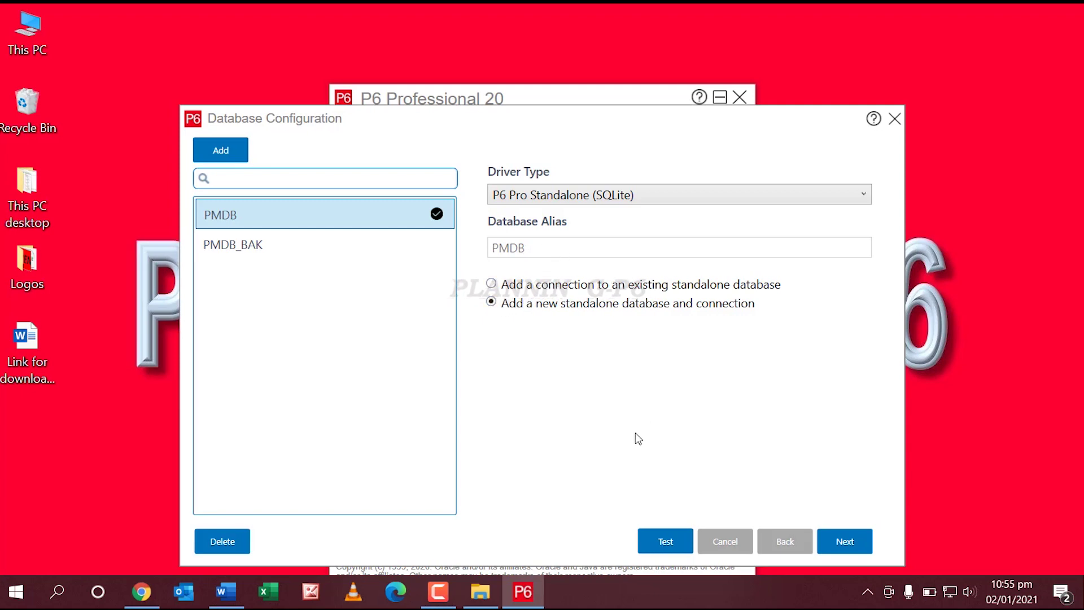
pyautogui.click(834, 542)
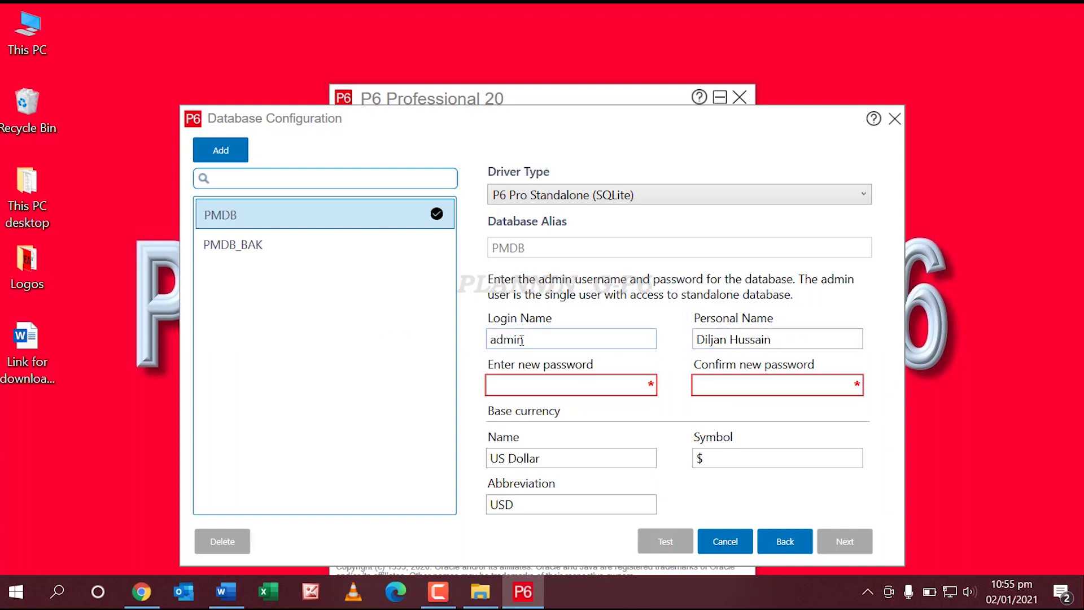
# Step: Enter and confirm the admin password for the new database
pyautogui.doubleClick(484, 339)
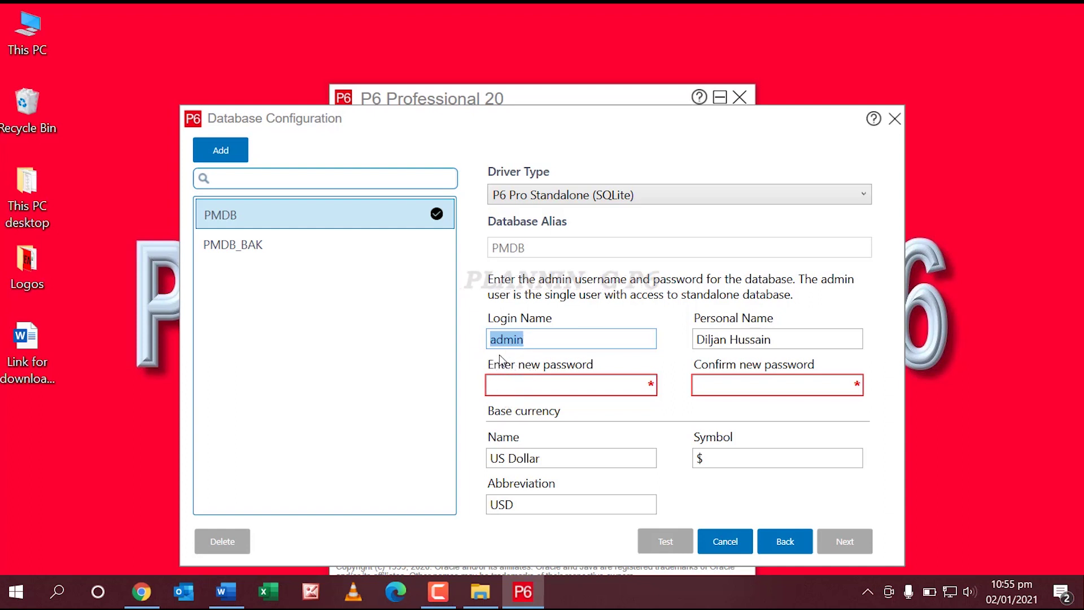
pyautogui.click(524, 384)
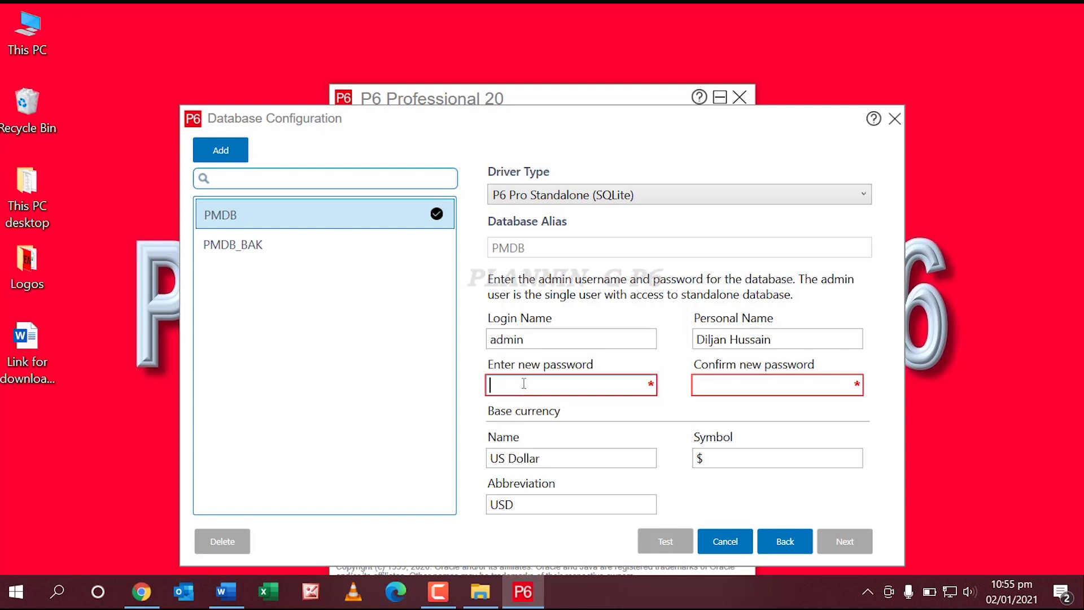
pyautogui.write('admin')
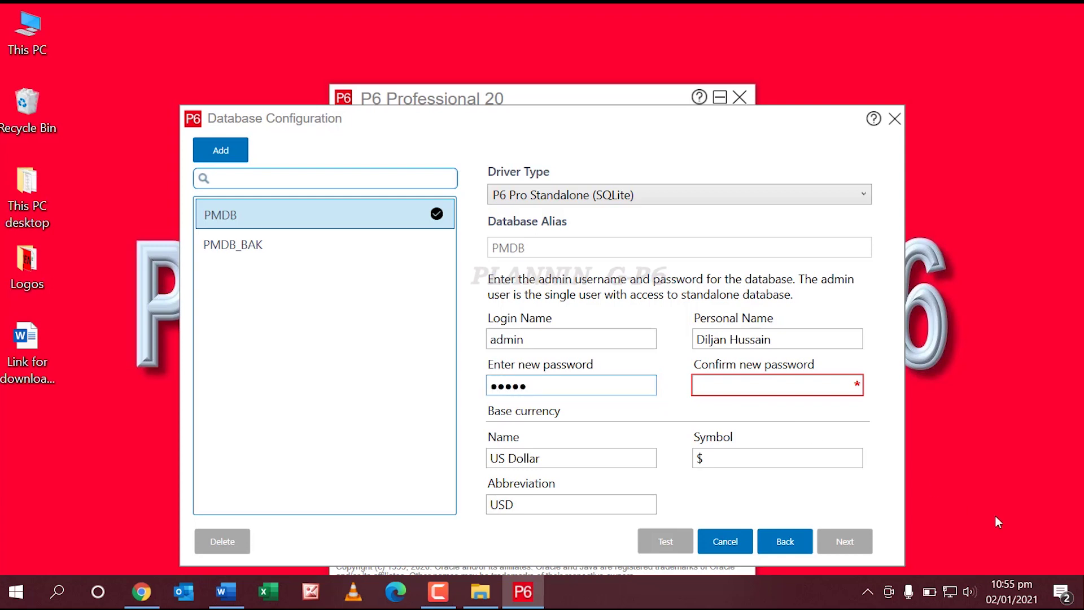
pyautogui.click(757, 382)
pyautogui.write('admin')
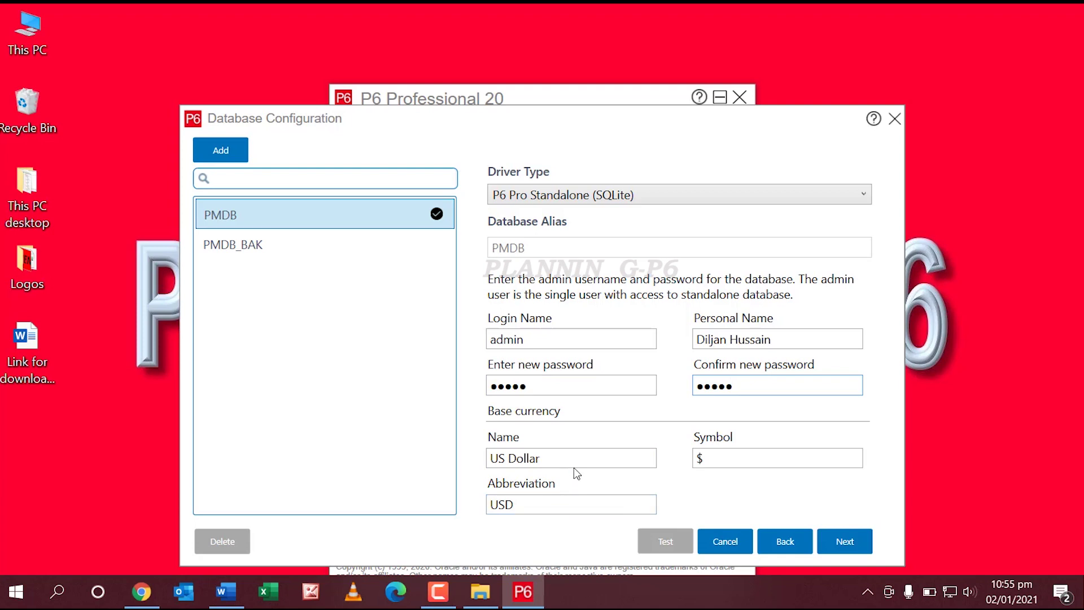
# Step: Set the base currency to 'Pakistani Rupess' with symbol PKR and abbreviation PKR
pyautogui.click(585, 459)
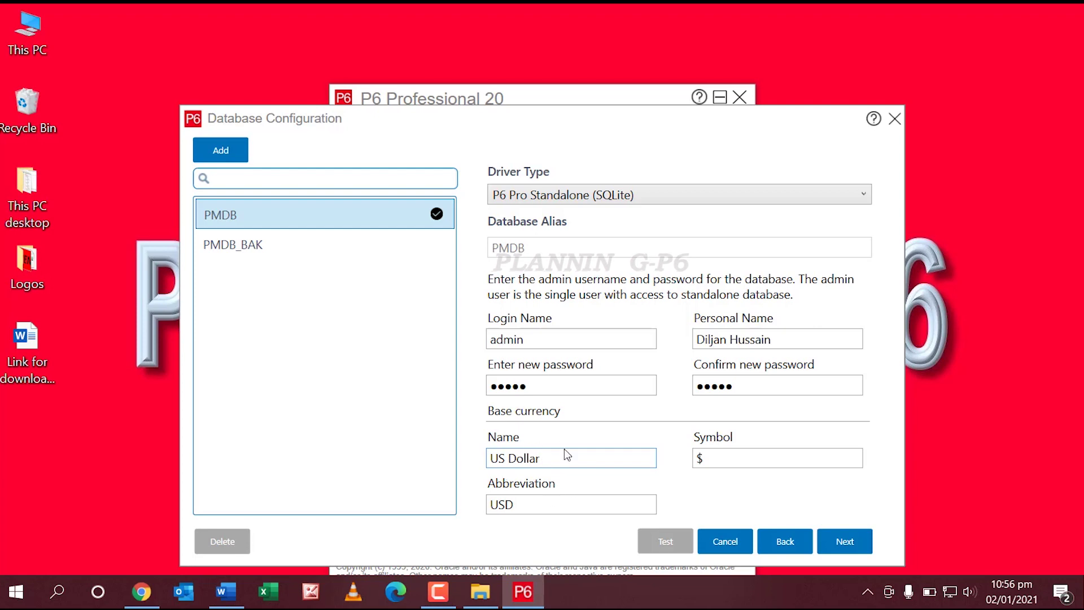
pyautogui.moveTo(560, 459); pyautogui.dragTo(451, 462)
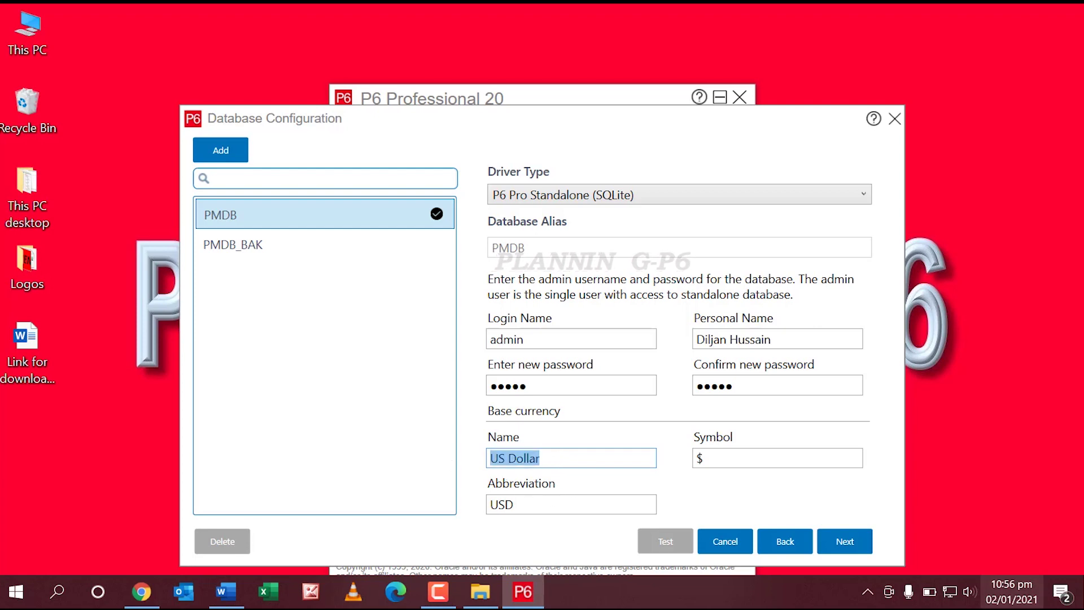
pyautogui.write('Pakis')
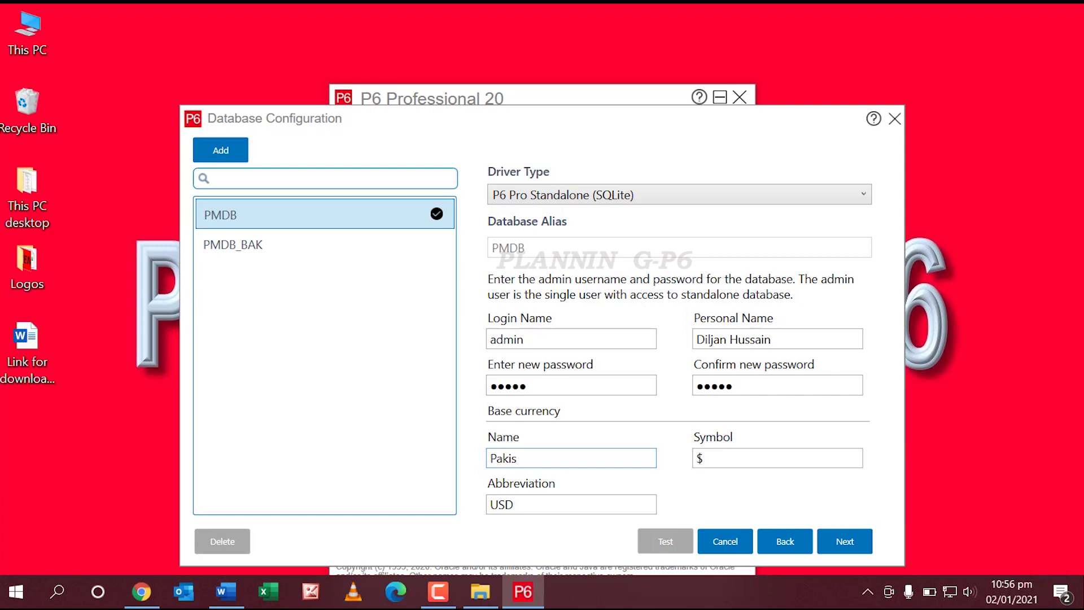
pyautogui.write('tan')
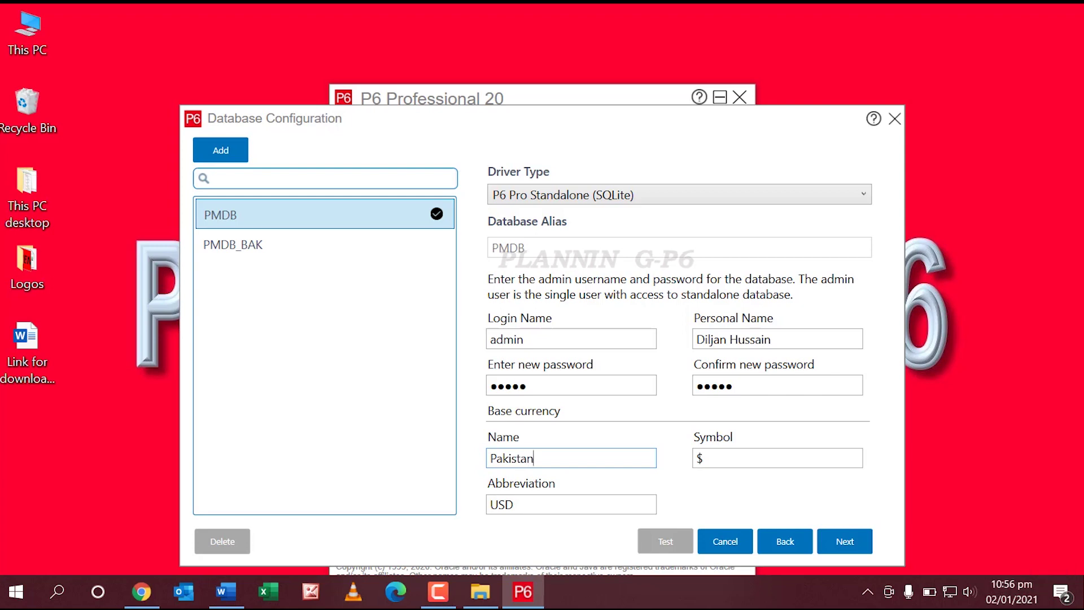
pyautogui.write('i R')
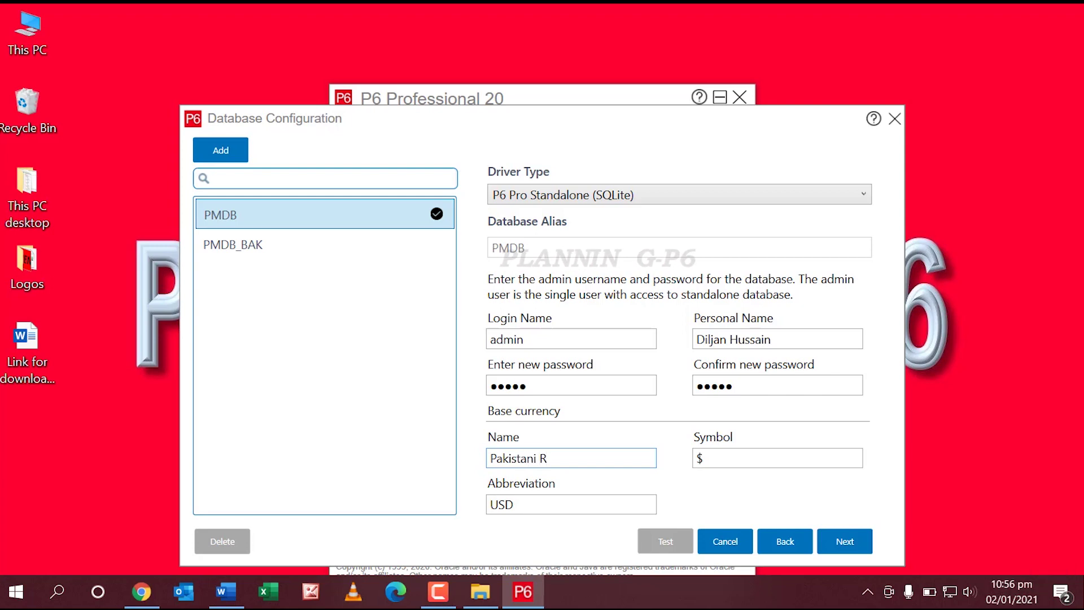
pyautogui.write('upess')
pyautogui.press('Tab')
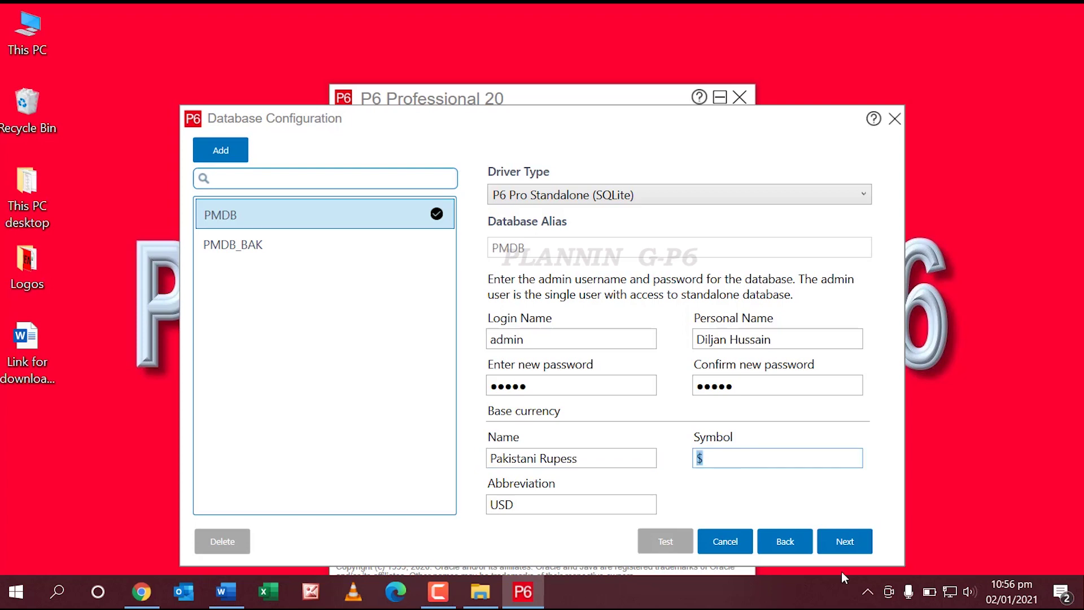
pyautogui.write('R')
pyautogui.press('BackSpace')
pyautogui.write('p')
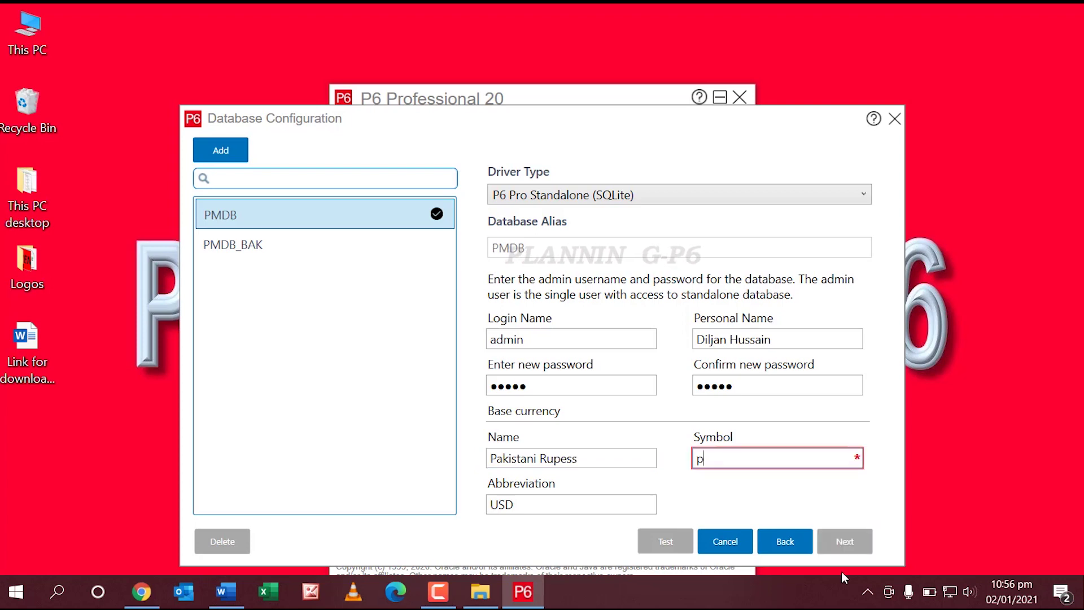
pyautogui.press('BackSpace')
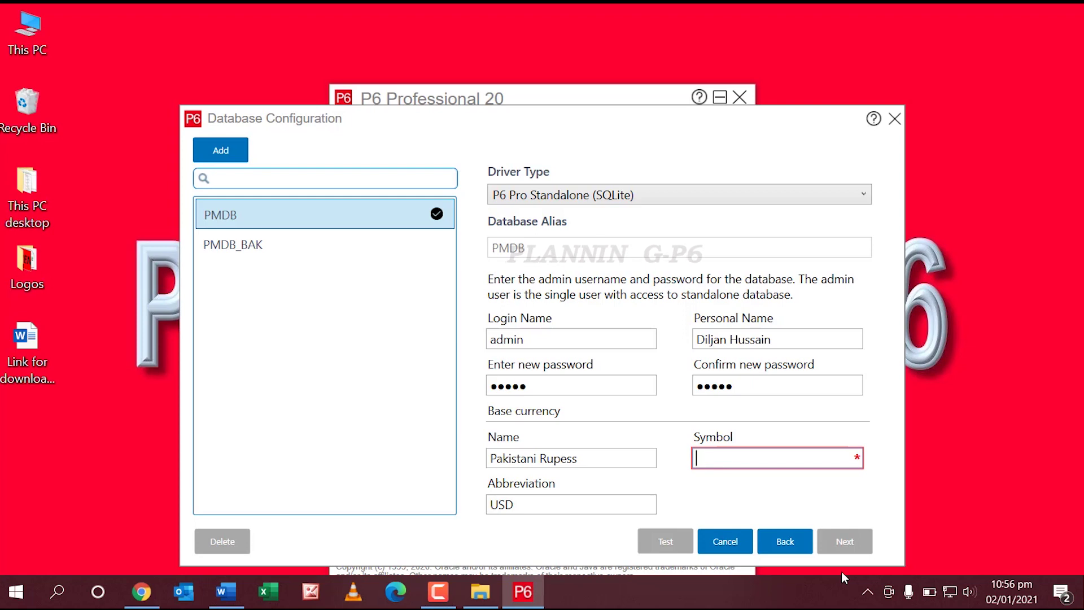
pyautogui.write('PKR')
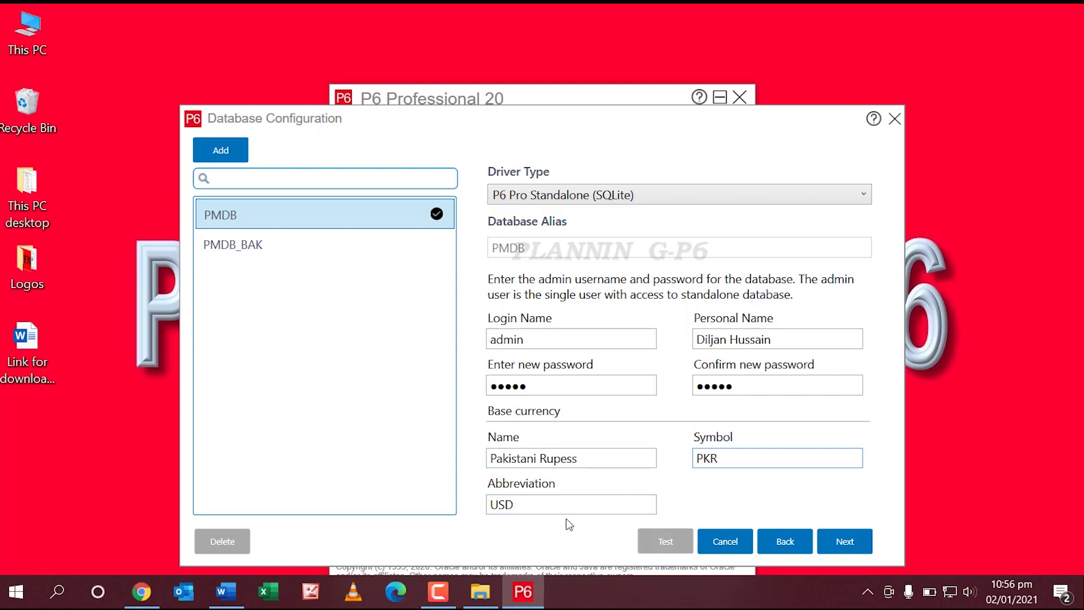
pyautogui.moveTo(554, 505); pyautogui.dragTo(469, 511)
pyautogui.write('PKR')
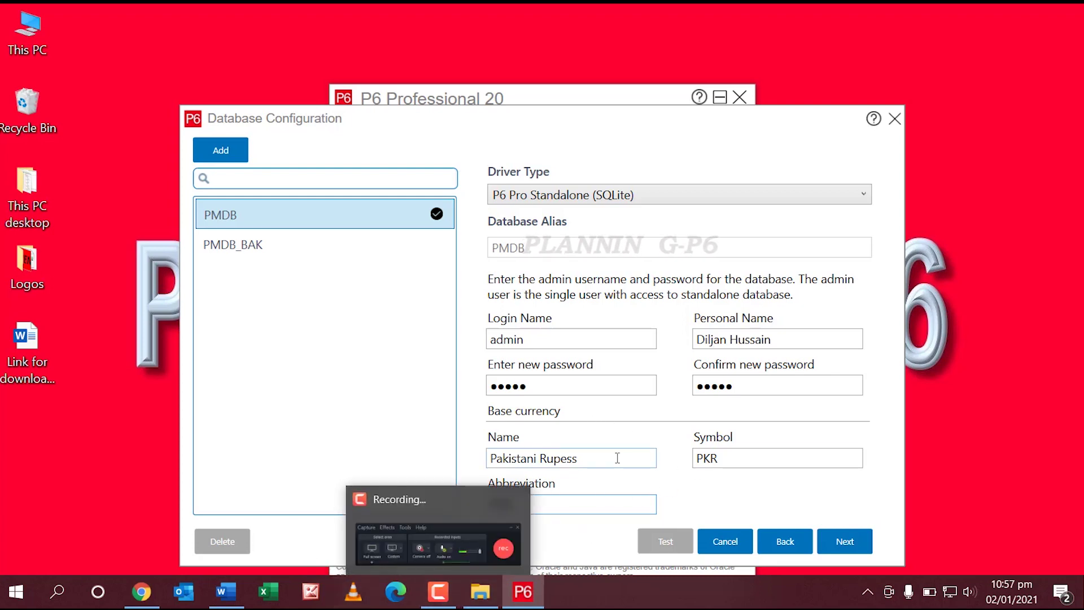
# Step: Replace the PKR currency values with name 'US Dollor', symbol $ and abbreviation USD
pyautogui.moveTo(598, 455); pyautogui.dragTo(446, 449)
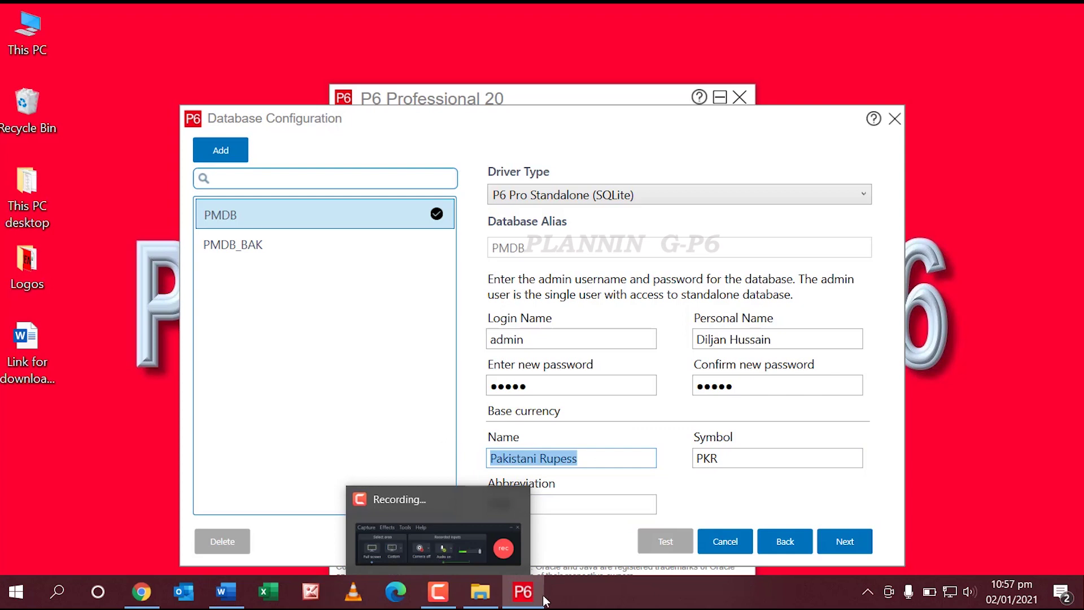
pyautogui.moveTo(480, 591)
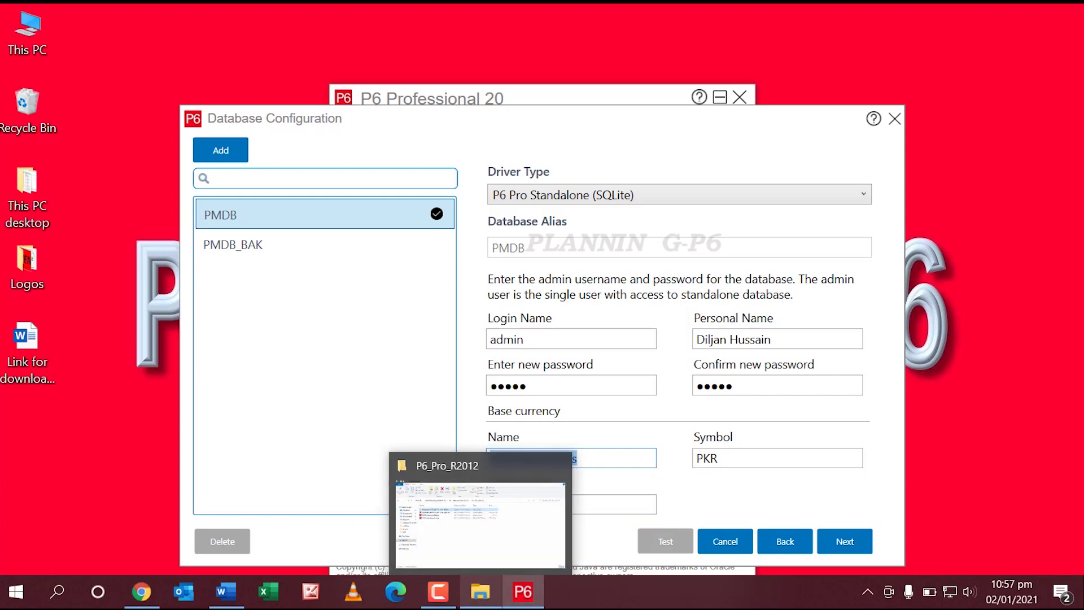
pyautogui.write('us')
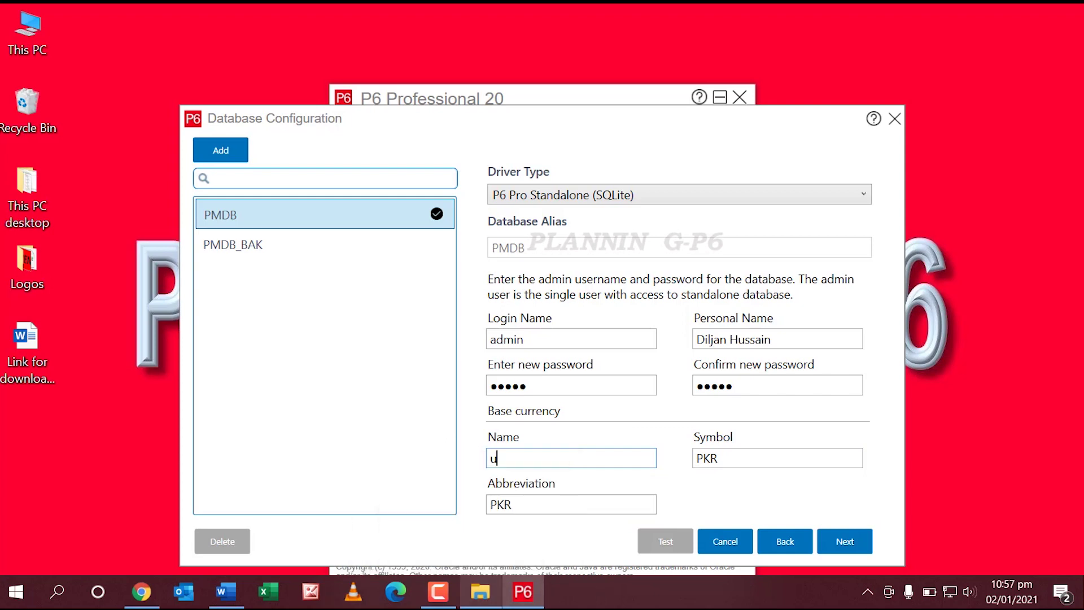
pyautogui.press('BackSpace')
pyautogui.press('BackSpace')
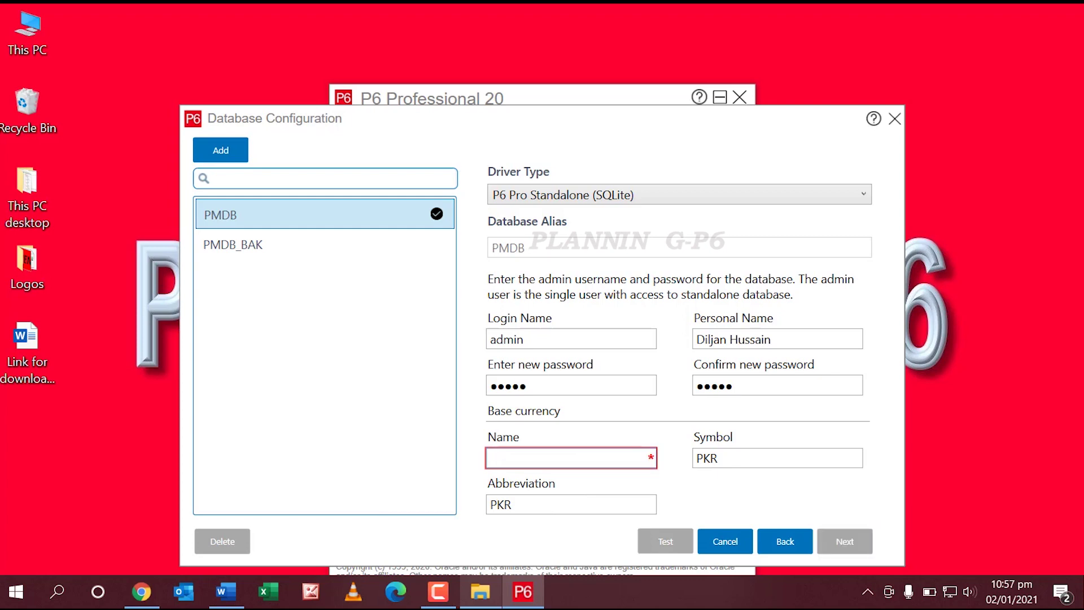
pyautogui.write('US Doll')
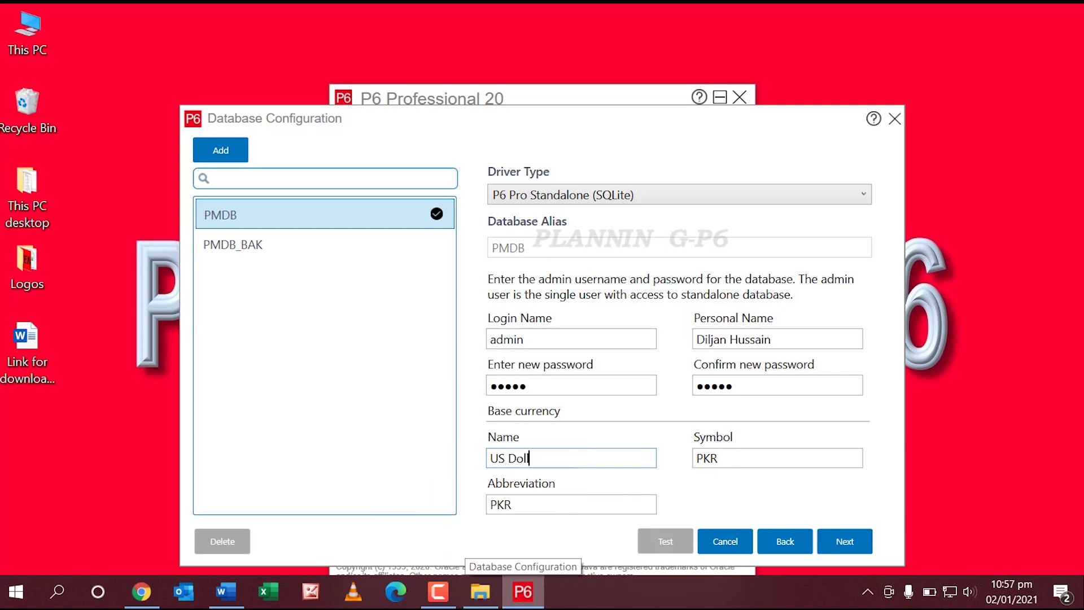
pyautogui.write('or')
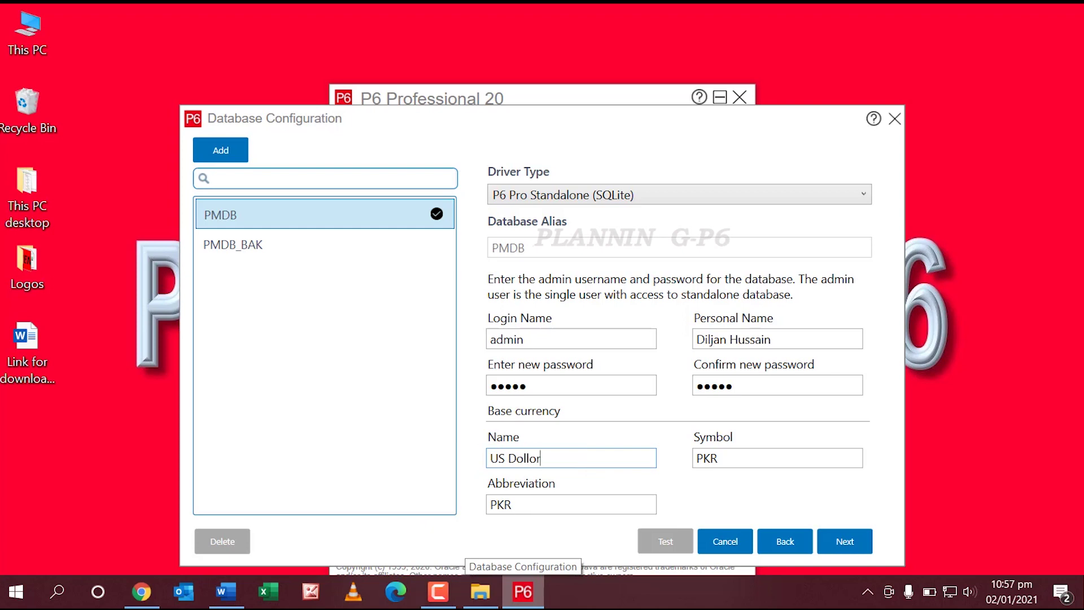
pyautogui.moveTo(746, 459); pyautogui.dragTo(612, 447)
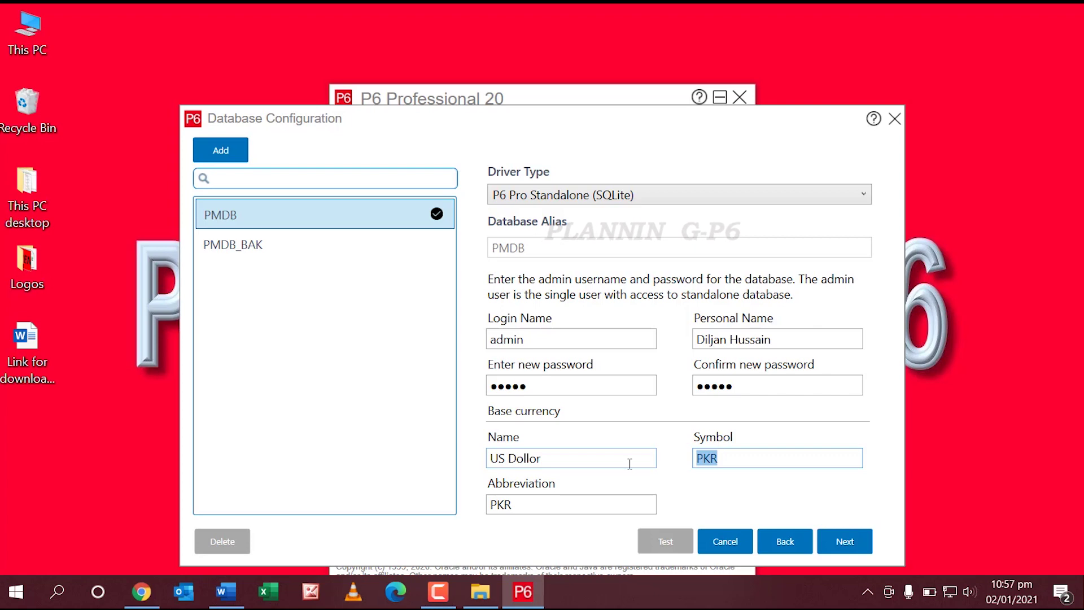
pyautogui.write('$')
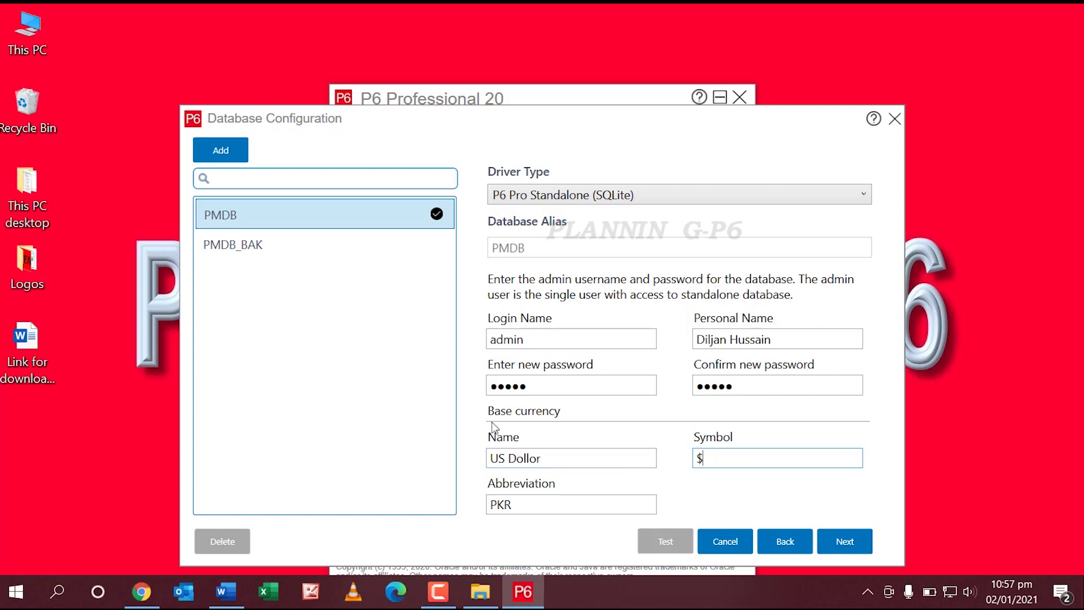
pyautogui.press('Tab')
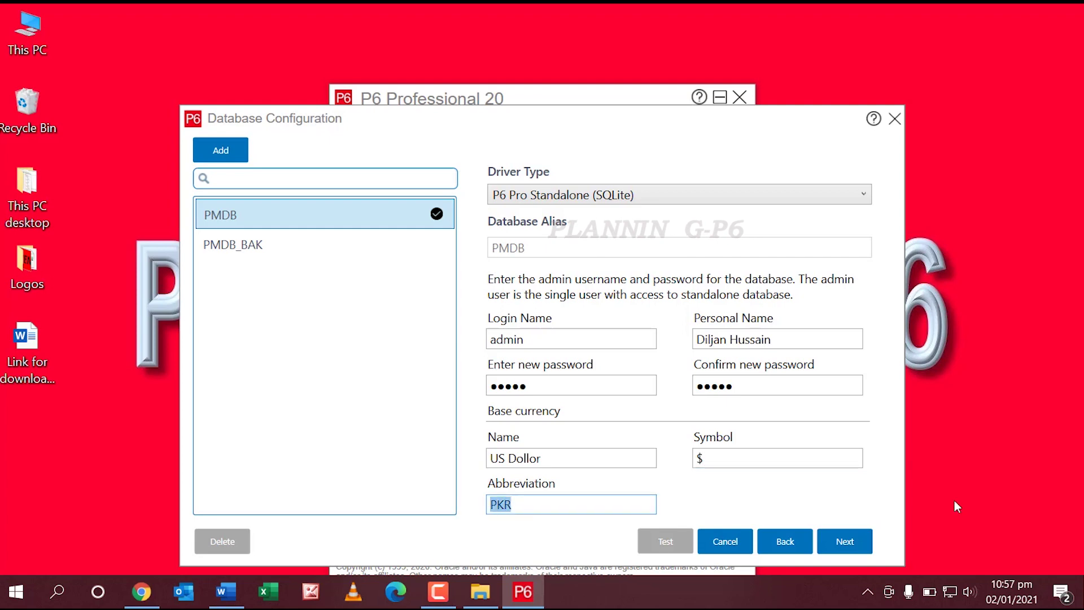
pyautogui.write('USD')
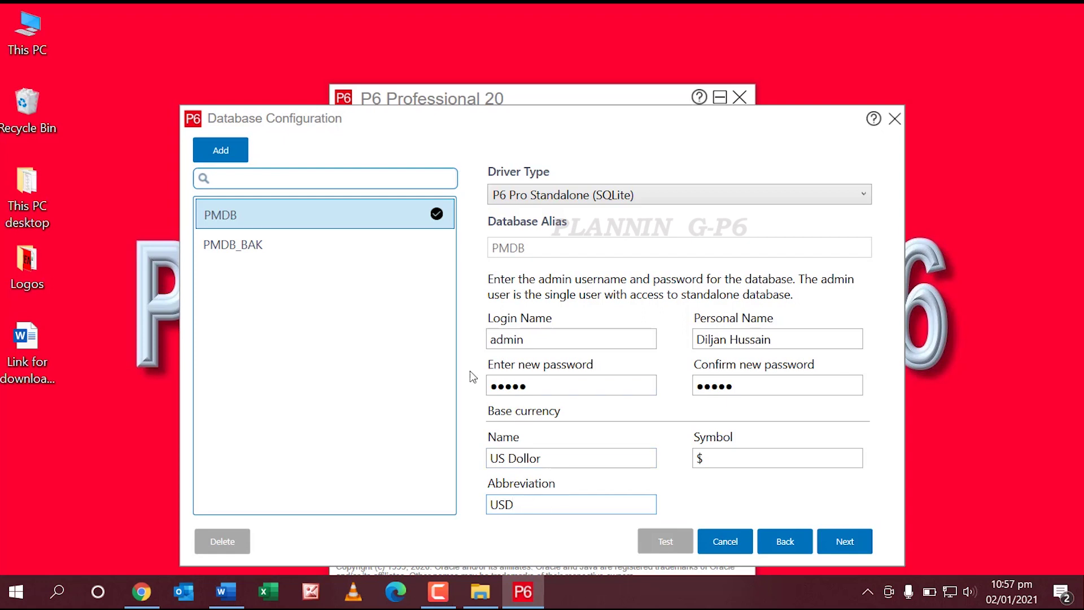
# Step: Save the PMDB database with sample data, overwriting PPMDBSQLite.db, and save the alias
pyautogui.click(852, 547)
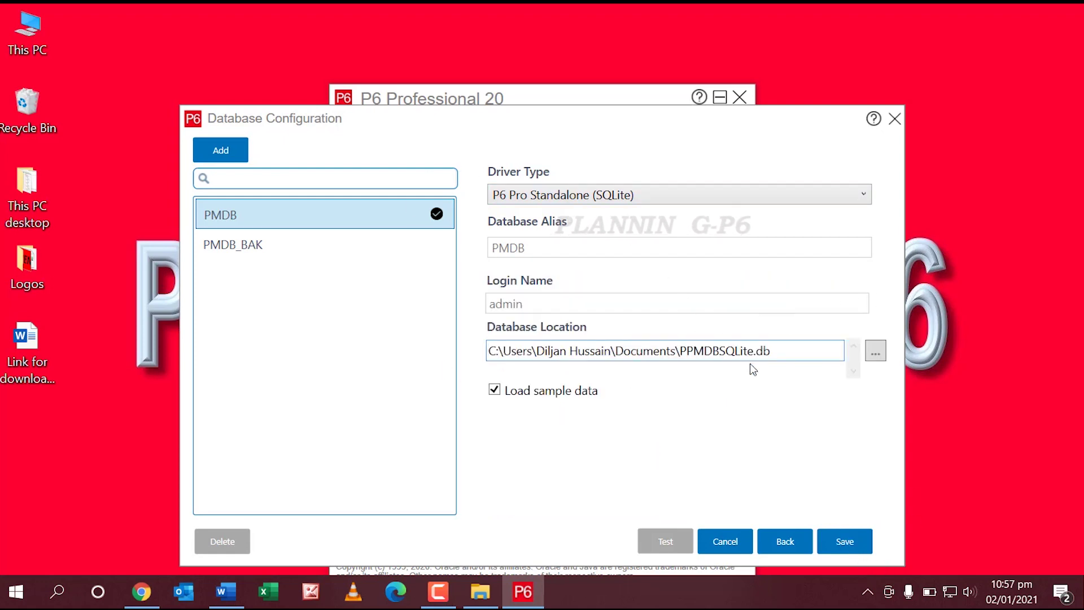
pyautogui.click(845, 542)
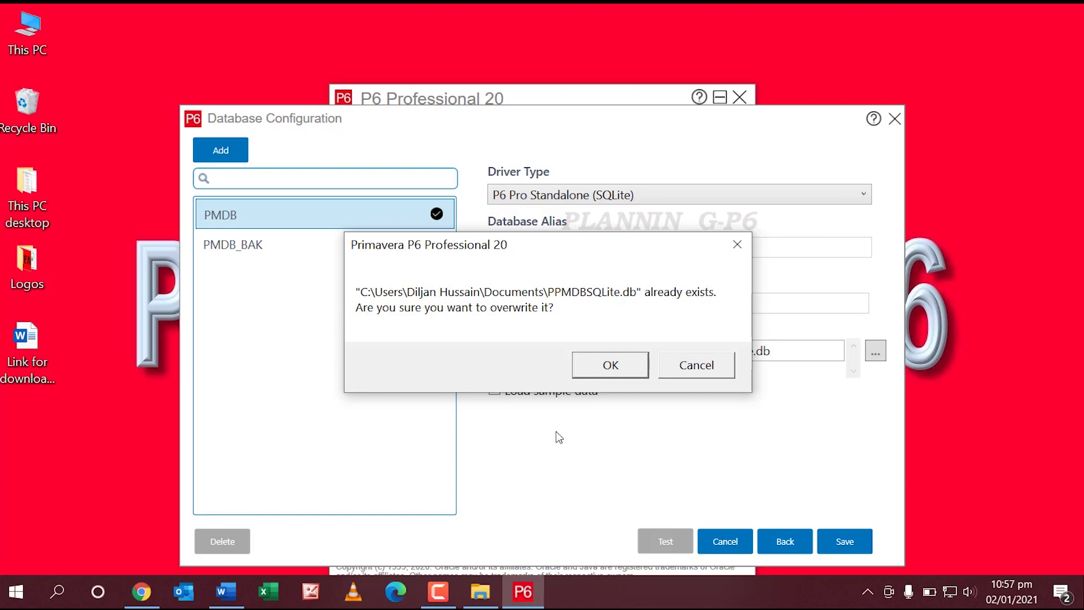
pyautogui.click(626, 374)
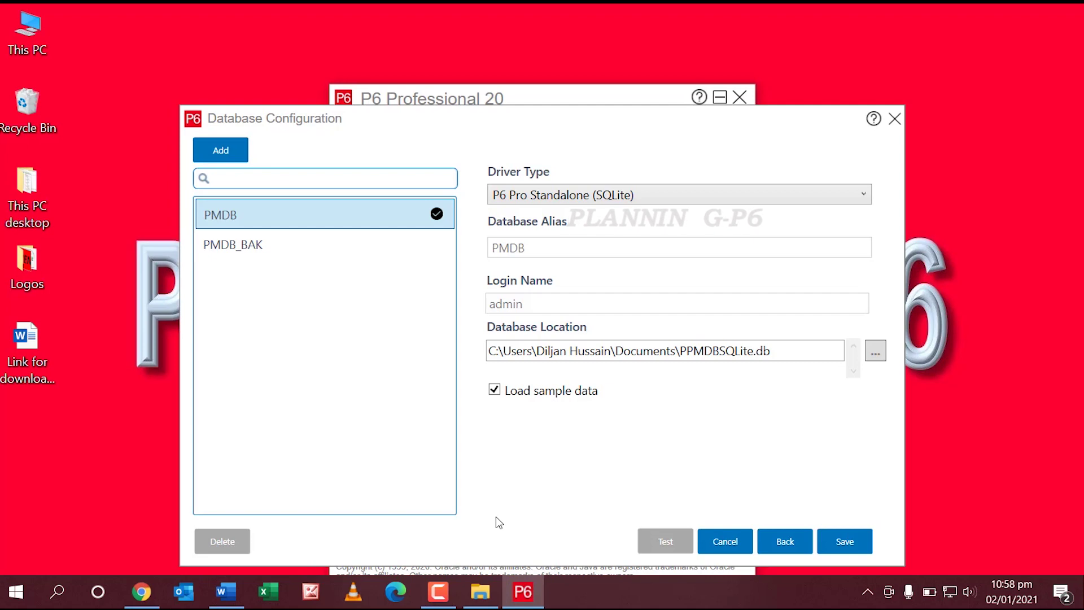
pyautogui.click(840, 544)
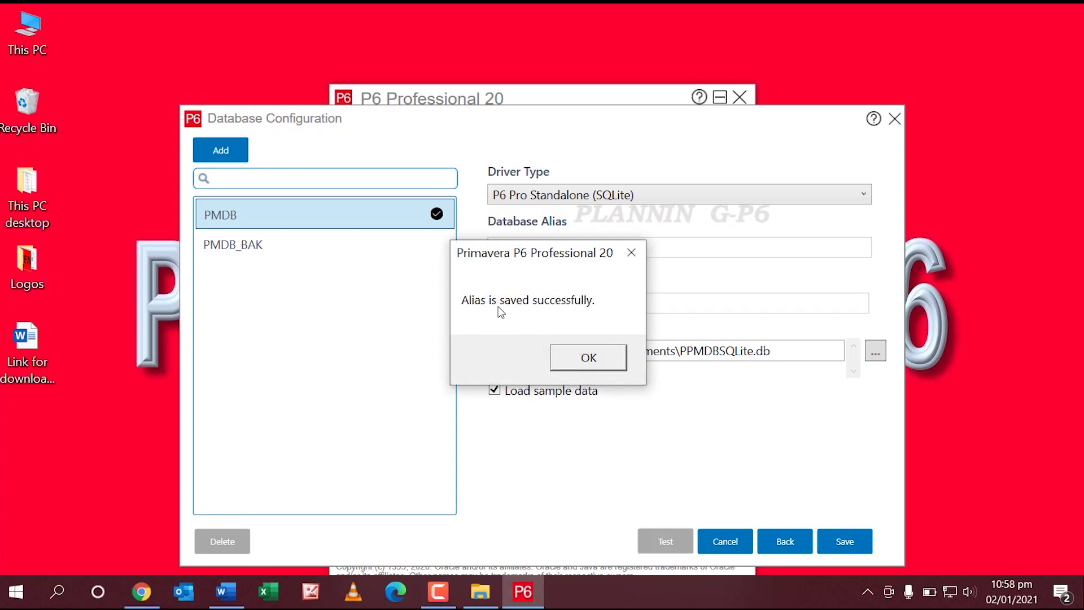
pyautogui.click(588, 359)
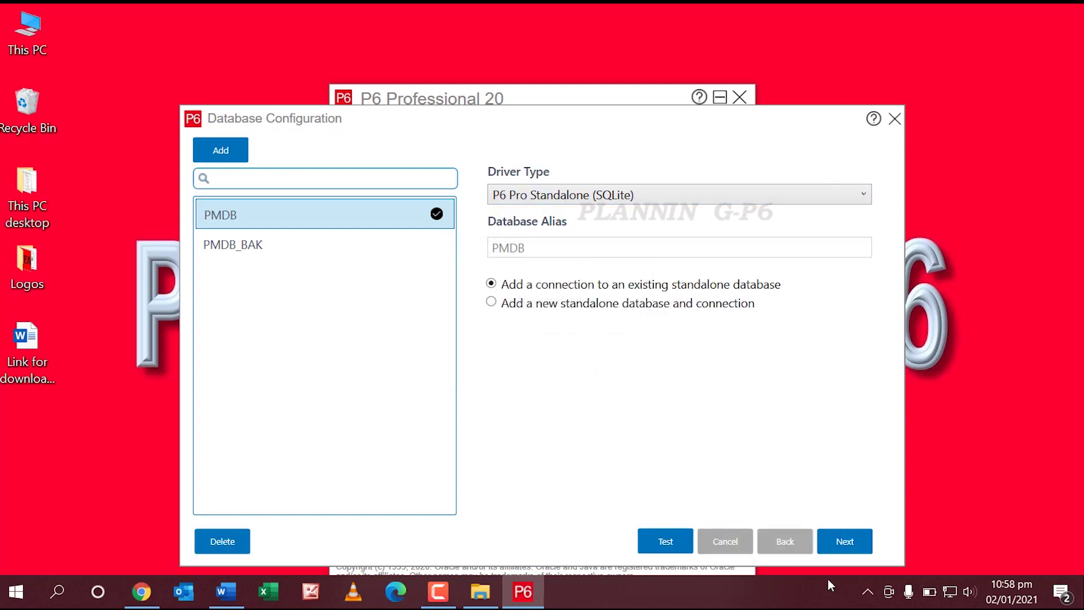
# Step: Enter the admin password and connect to the PMDB database
pyautogui.click(895, 118)
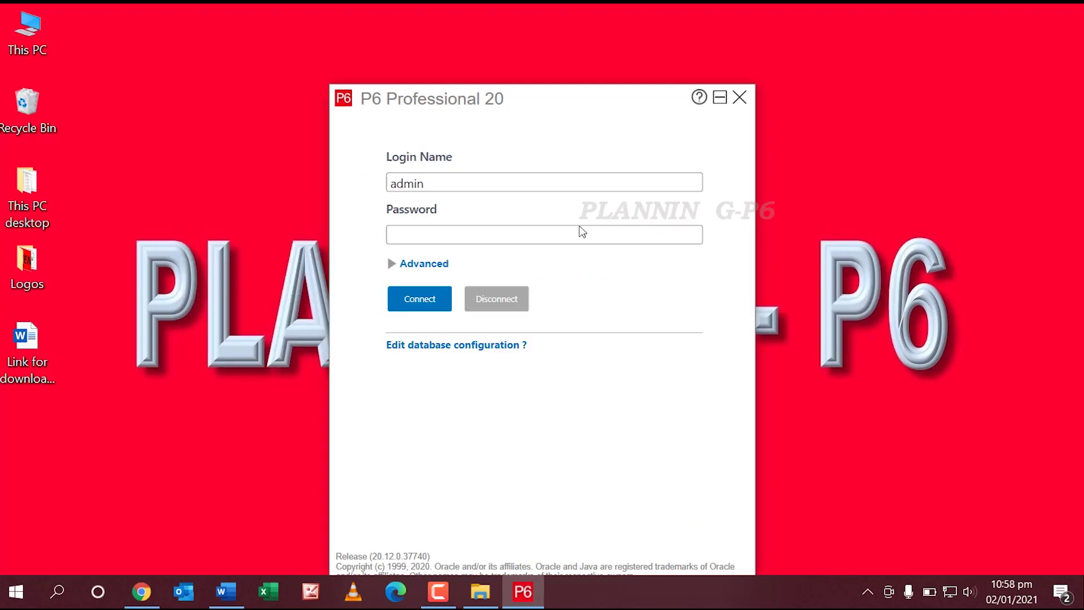
pyautogui.click(467, 233)
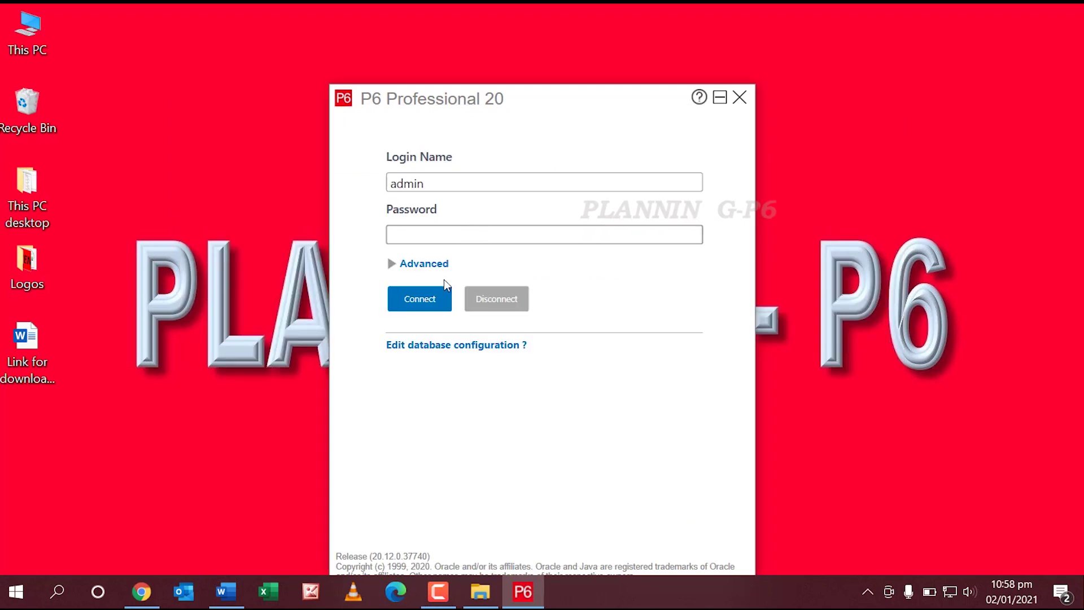
pyautogui.write('admin')
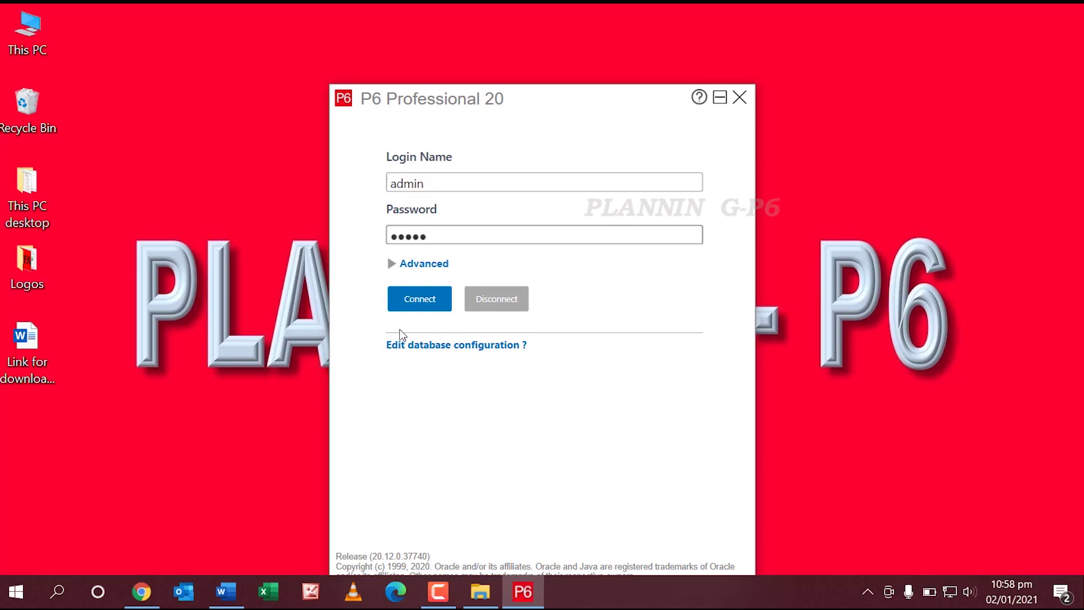
pyautogui.click(432, 302)
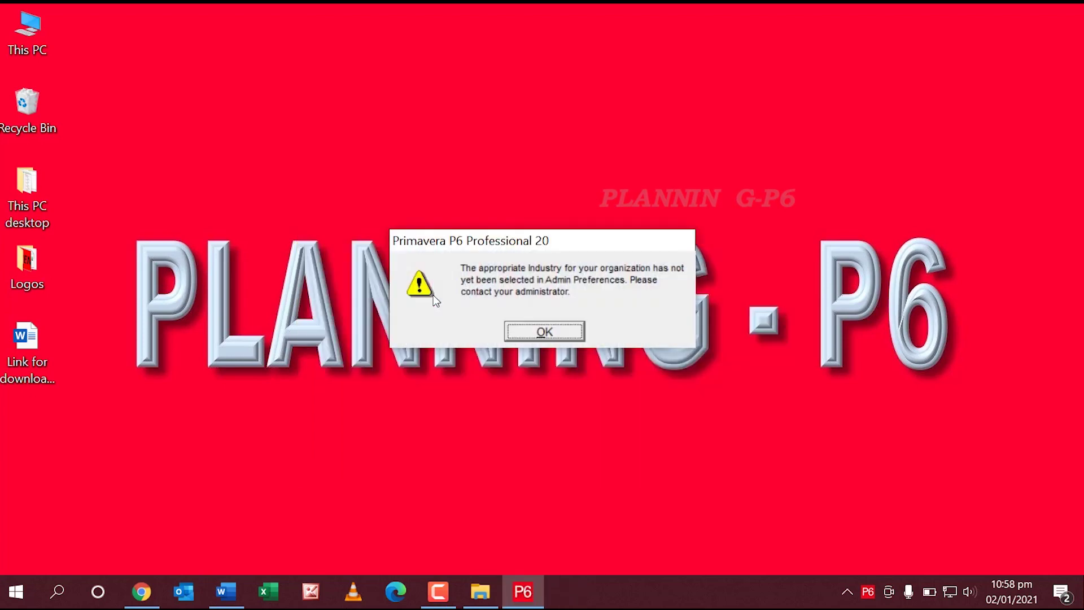
# Step: Dismiss the missing industry warning and open project EC00515 from the Projects list
pyautogui.click(516, 336)
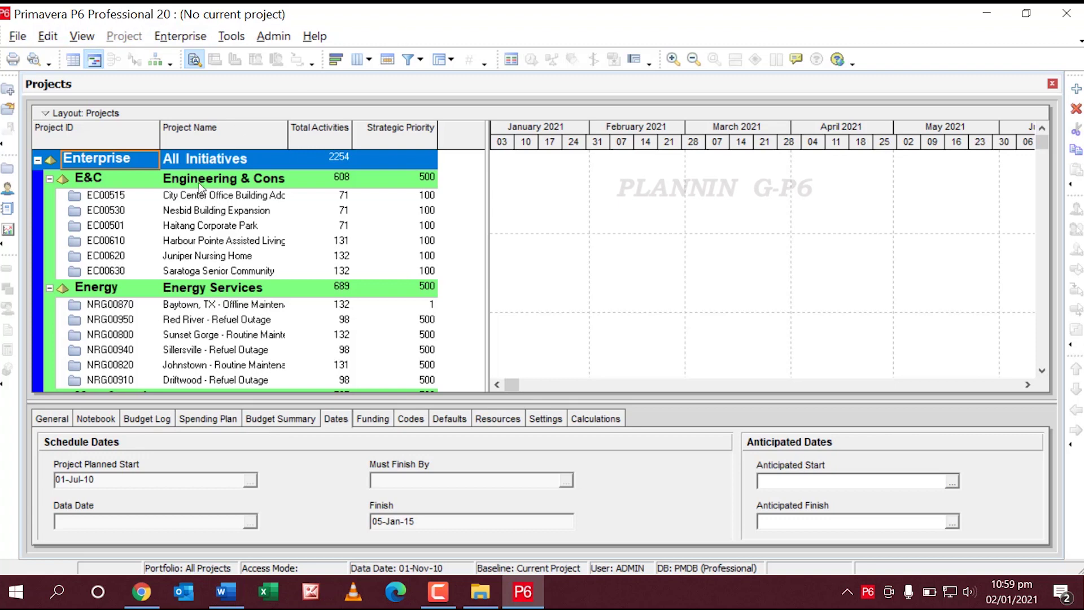
pyautogui.rightClick(284, 198)
pyautogui.click(333, 162)
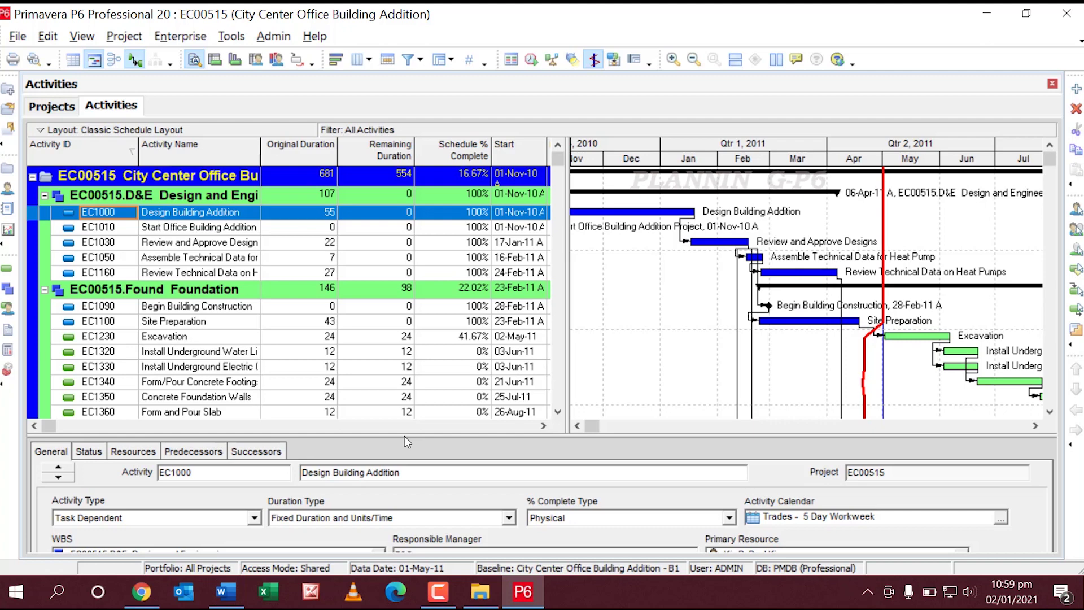
# Step: Browse the EC00515 activity table, then bring up the column header's options menu
pyautogui.scroll(-1, 294, 322)
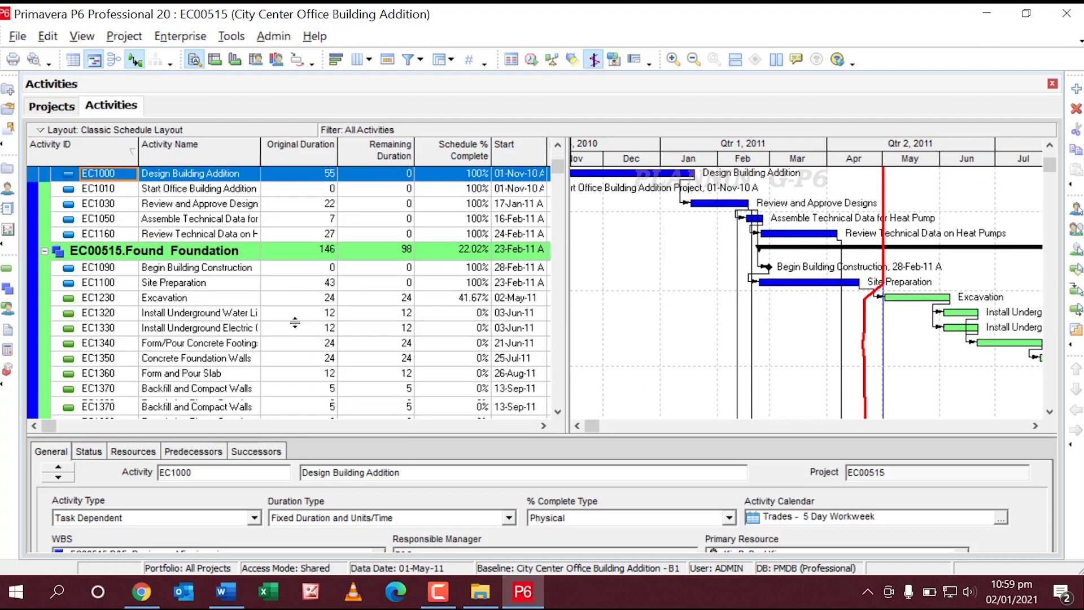
pyautogui.scroll(1, 289, 319)
pyautogui.scroll(-3, 293, 316)
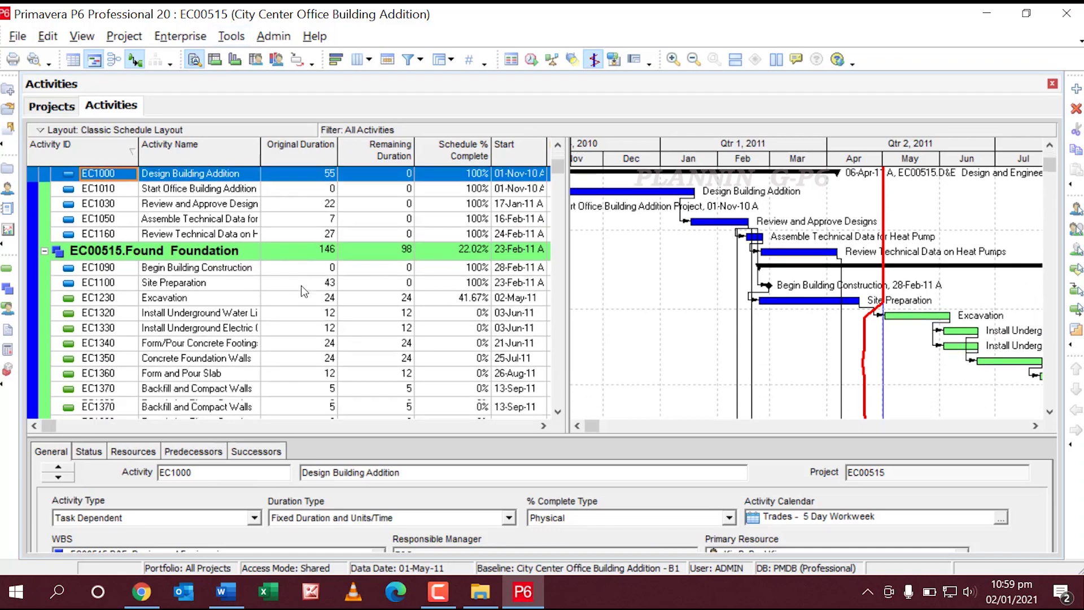
pyautogui.scroll(-15, 304, 288)
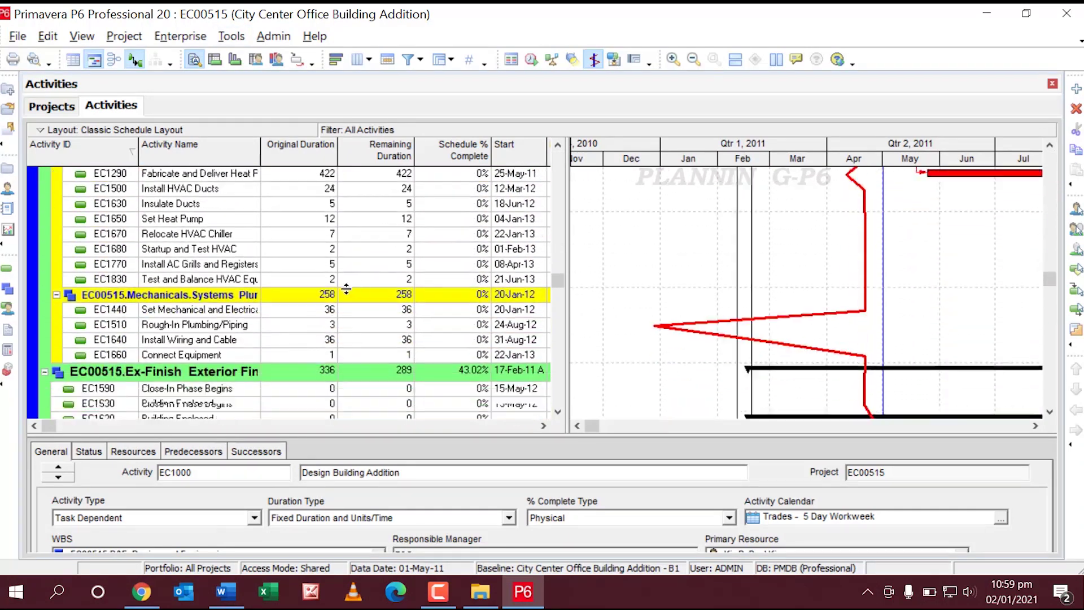
pyautogui.scroll(-3, 321, 296)
pyautogui.rightClick(321, 314)
pyautogui.press('Escape')
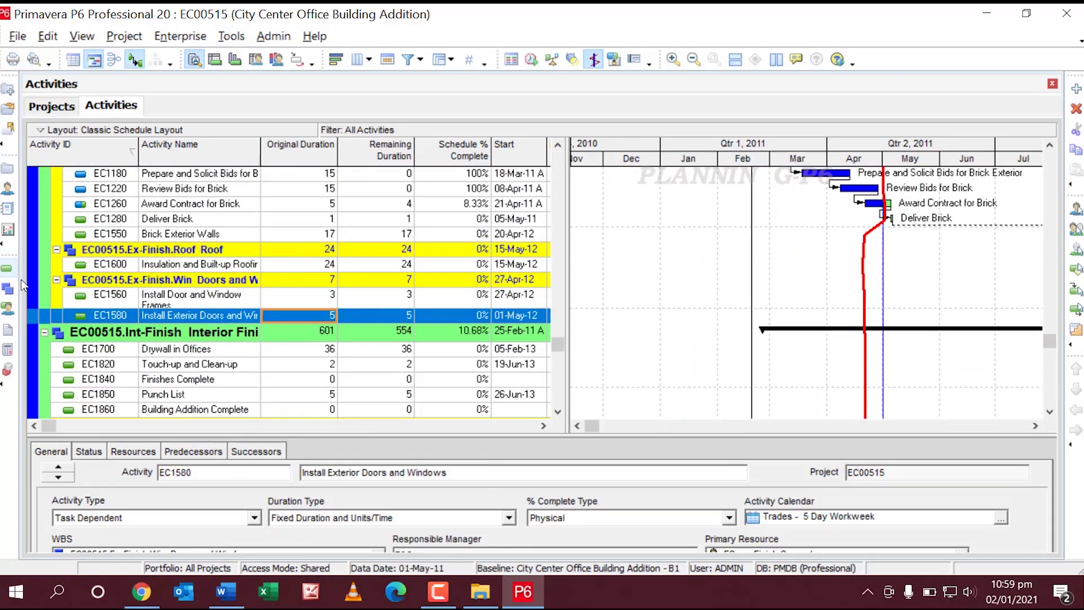
pyautogui.scroll(-2, 130, 281)
pyautogui.scroll(-5, 130, 281)
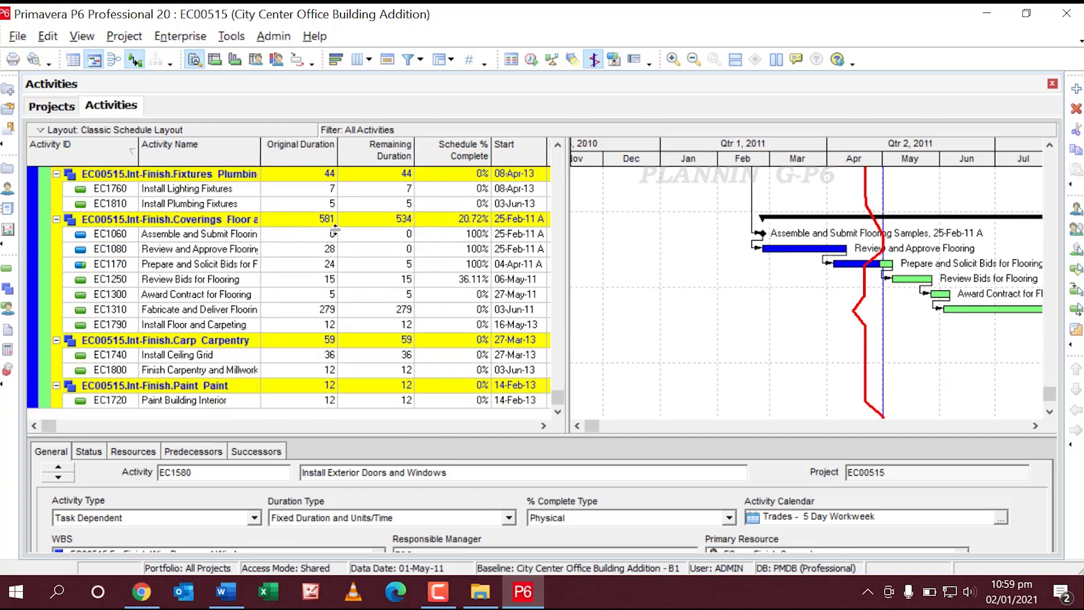
pyautogui.rightClick(215, 148)
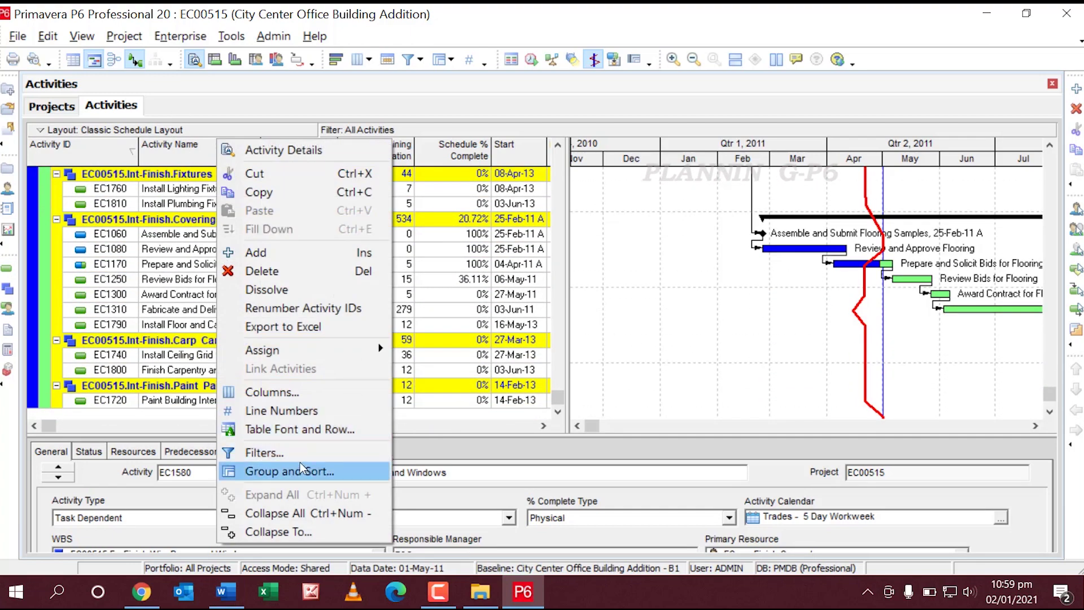
# Step: Search the available columns for 'actual total cost' and add it to the displayed columns
pyautogui.click(277, 389)
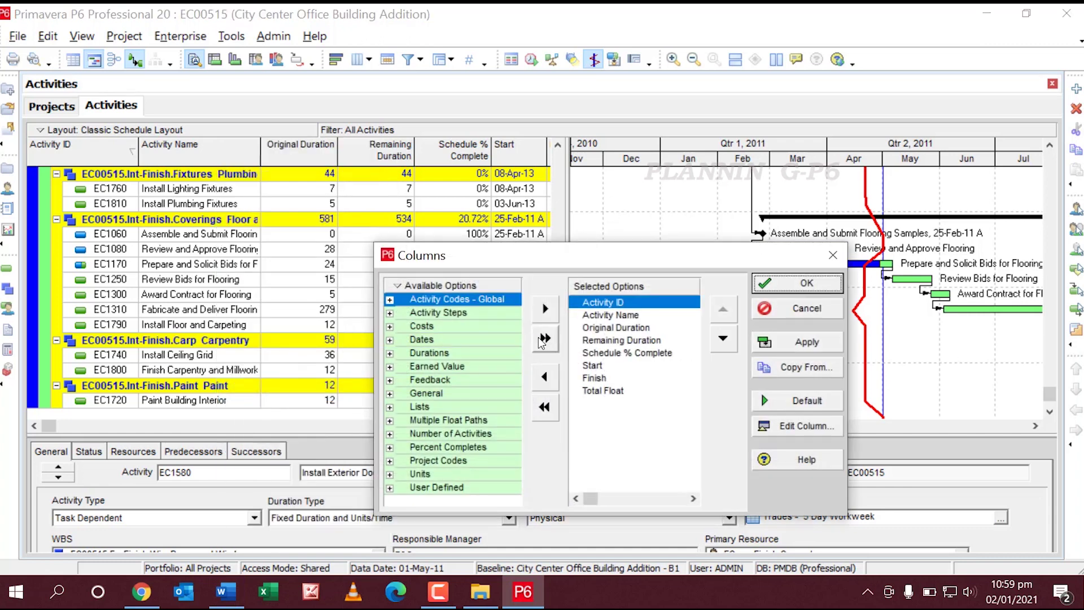
pyautogui.rightClick(400, 293)
pyautogui.click(401, 306)
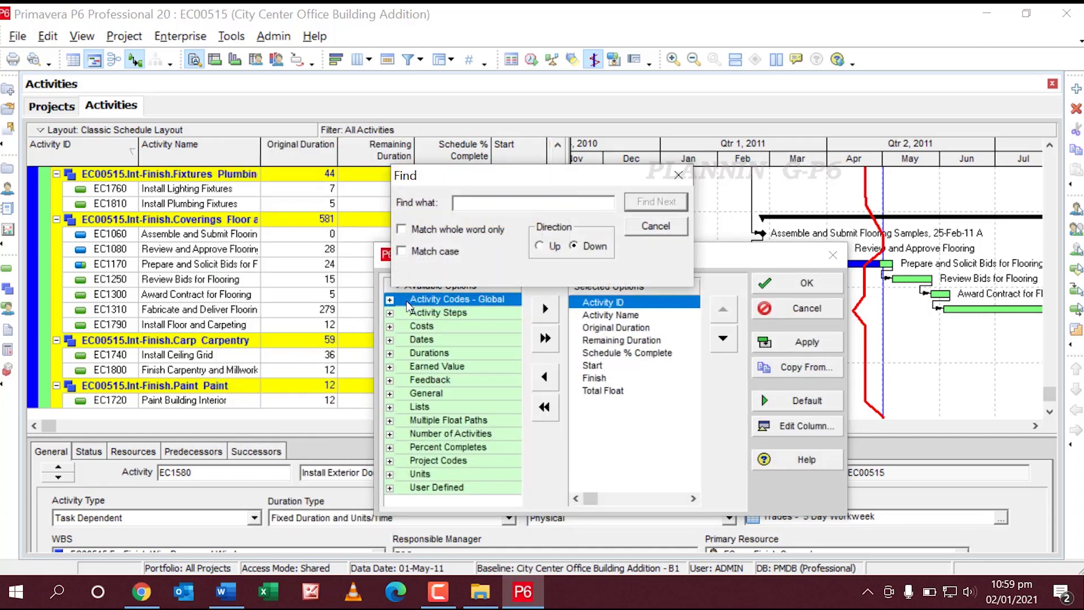
pyautogui.write('a')
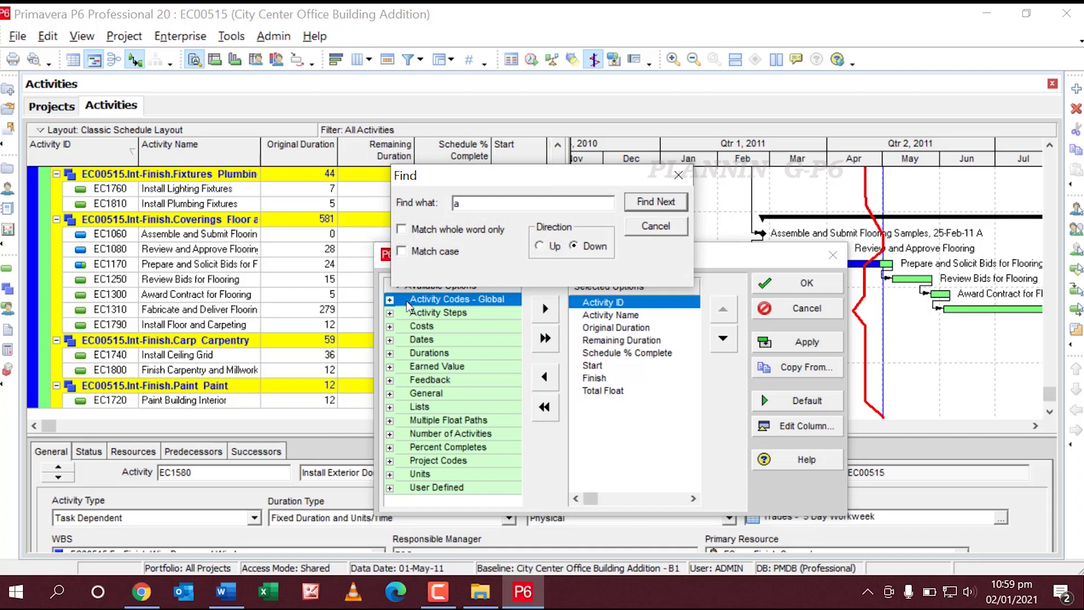
pyautogui.write('ctual total')
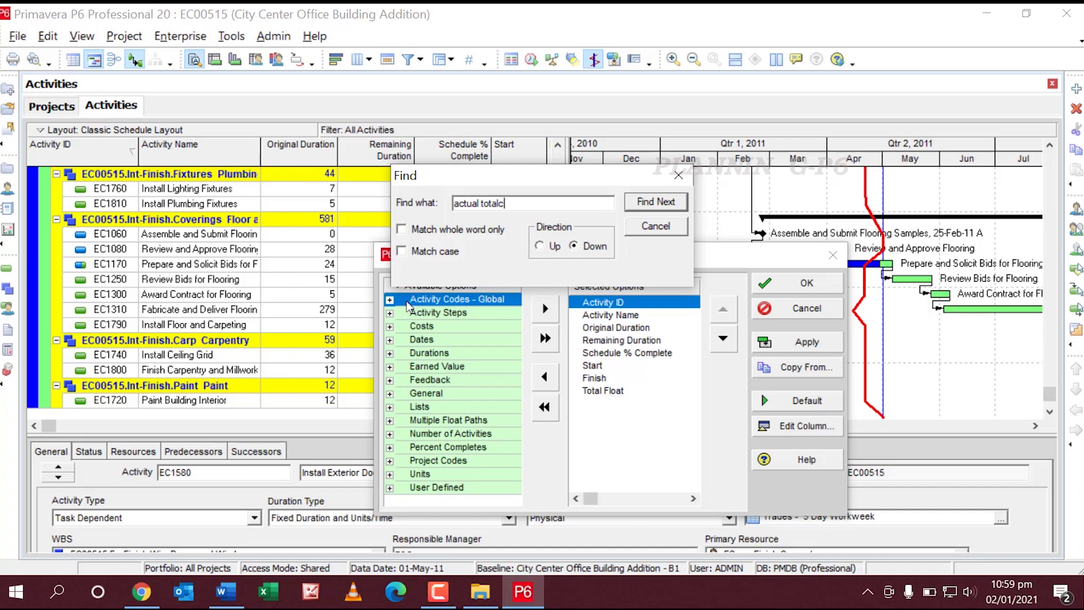
pyautogui.write(' cost')
pyautogui.press('Return')
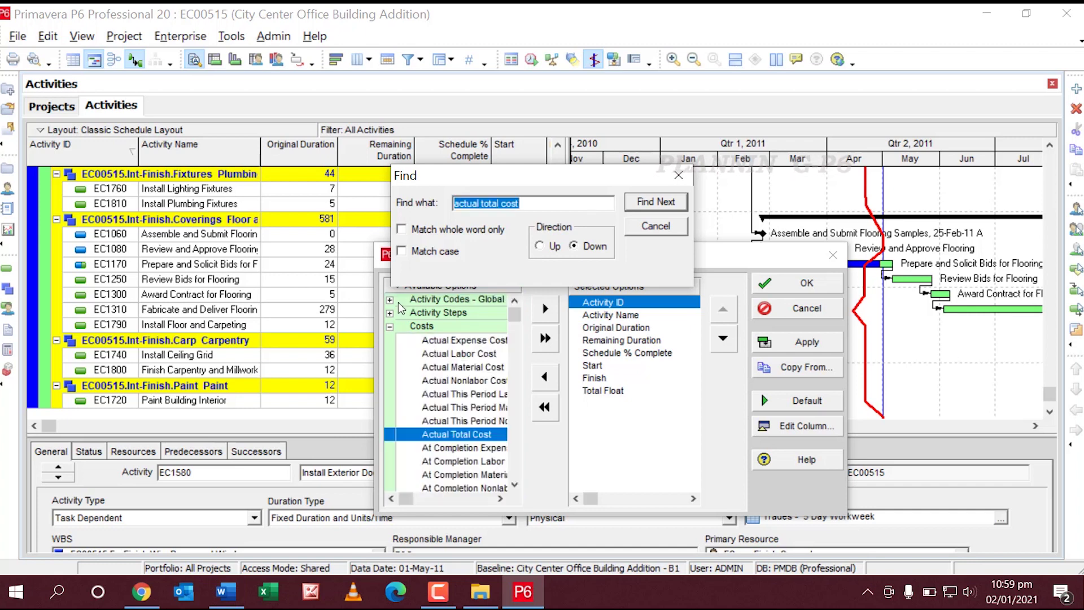
pyautogui.doubleClick(439, 436)
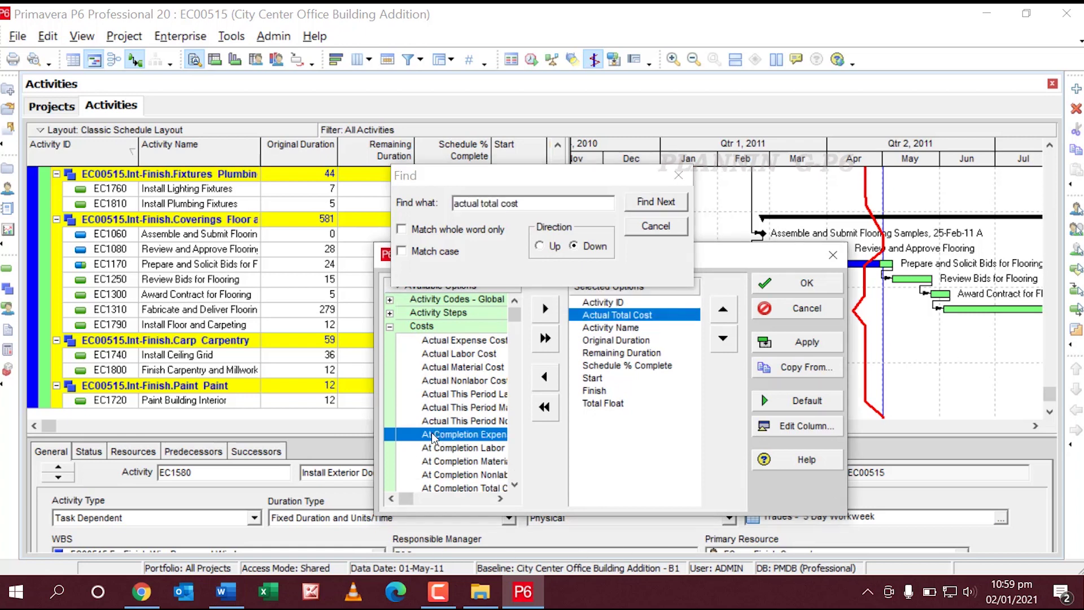
# Step: Place Actual Total Cost after Activity Name, above Original Duration, and apply the change
pyautogui.click(723, 338)
pyautogui.click(722, 338)
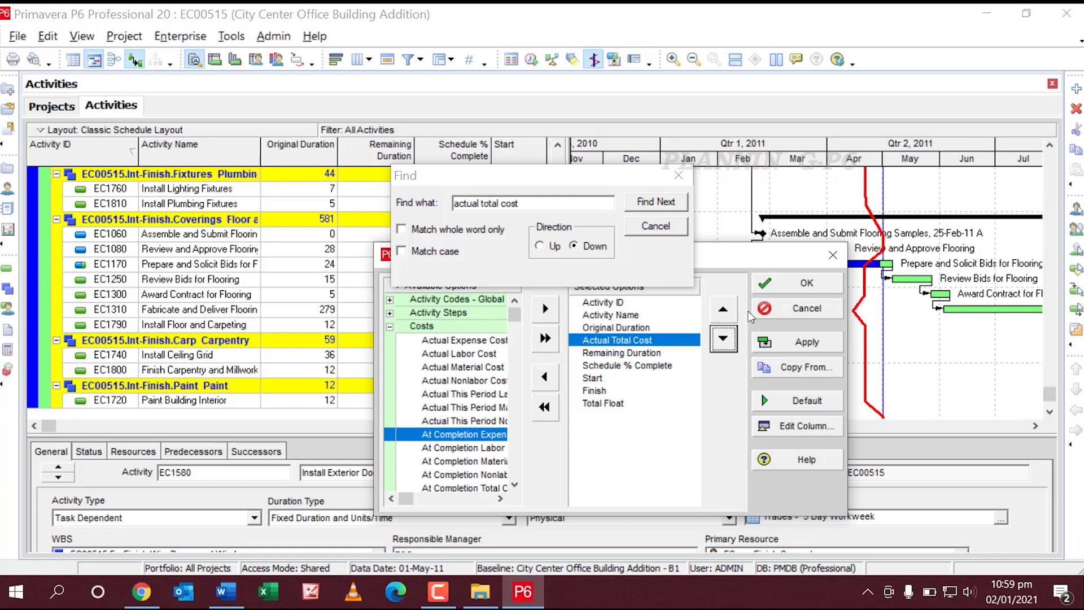
pyautogui.click(723, 309)
pyautogui.click(808, 342)
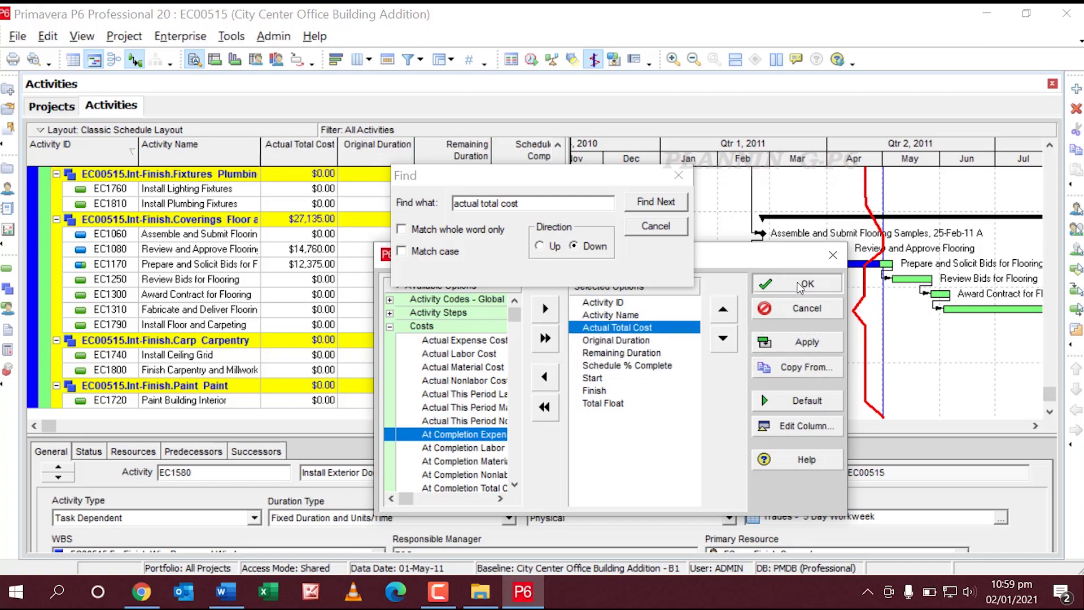
pyautogui.click(807, 283)
pyautogui.scroll(3, 322, 209)
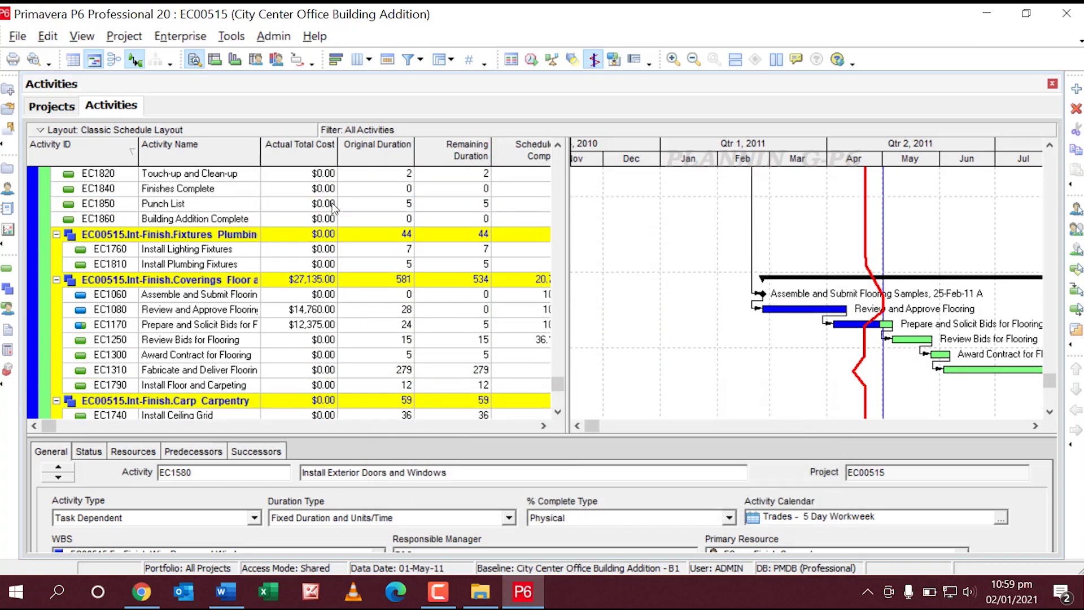
# Step: Review the Actual Total Cost values, then minimize the P6 window
pyautogui.scroll(7, 337, 178)
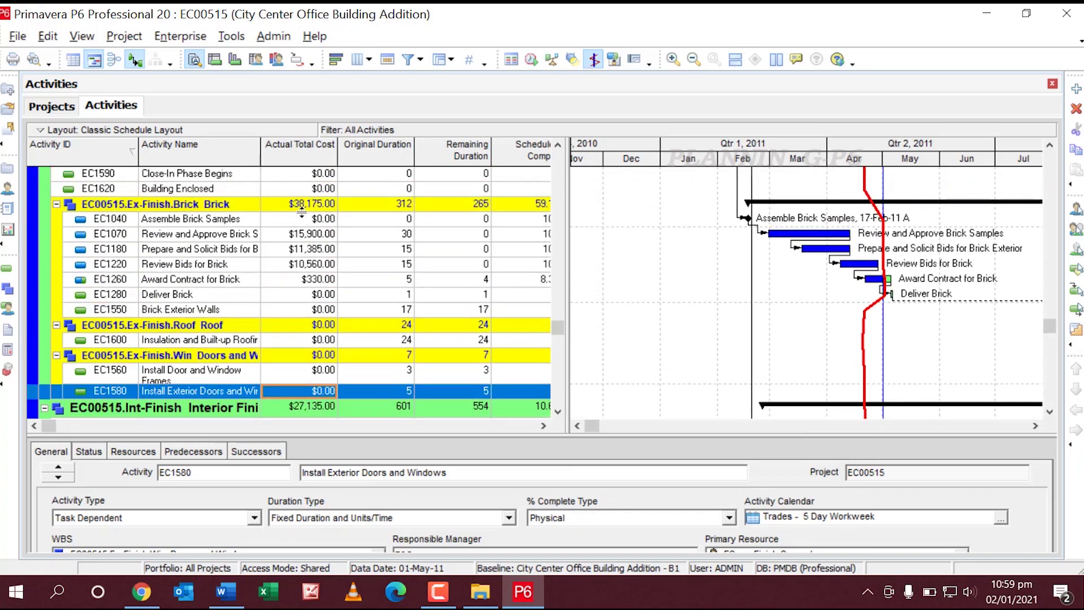
pyautogui.scroll(8, 310, 189)
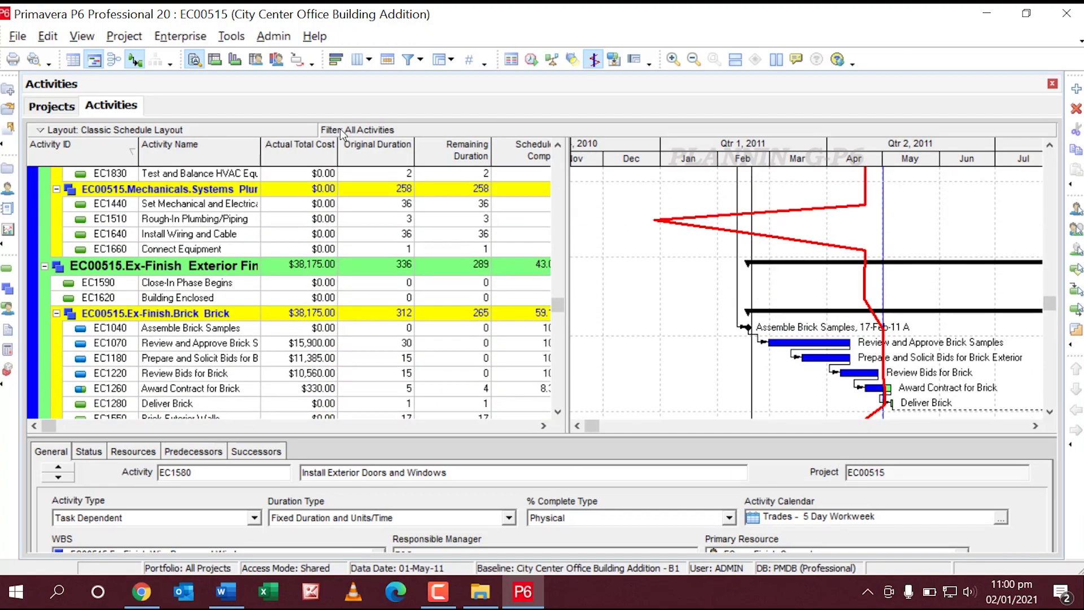
pyautogui.scroll(10, 362, 205)
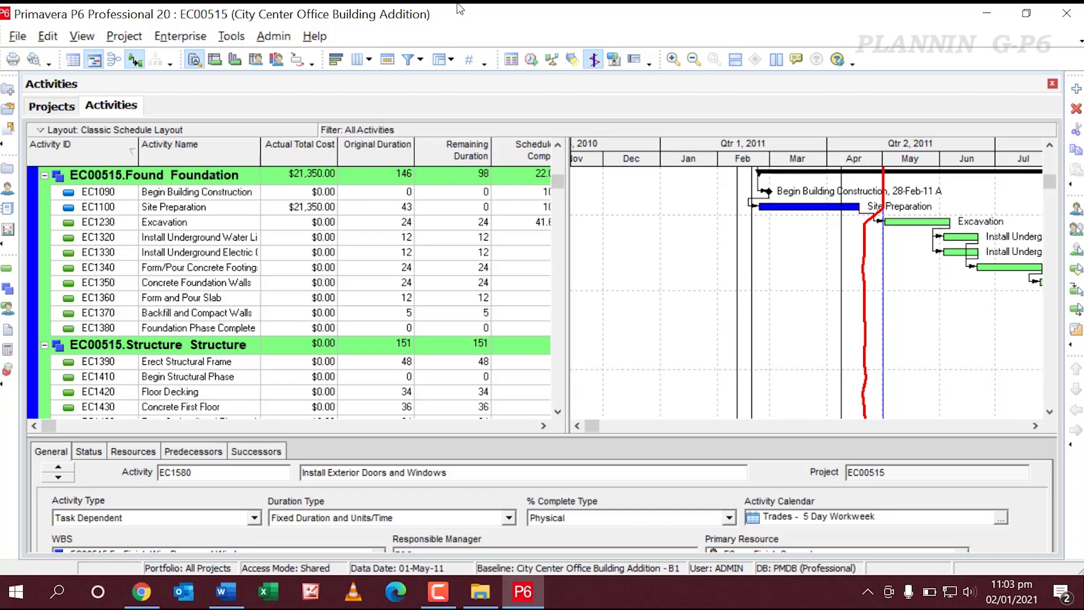
pyautogui.click(986, 14)
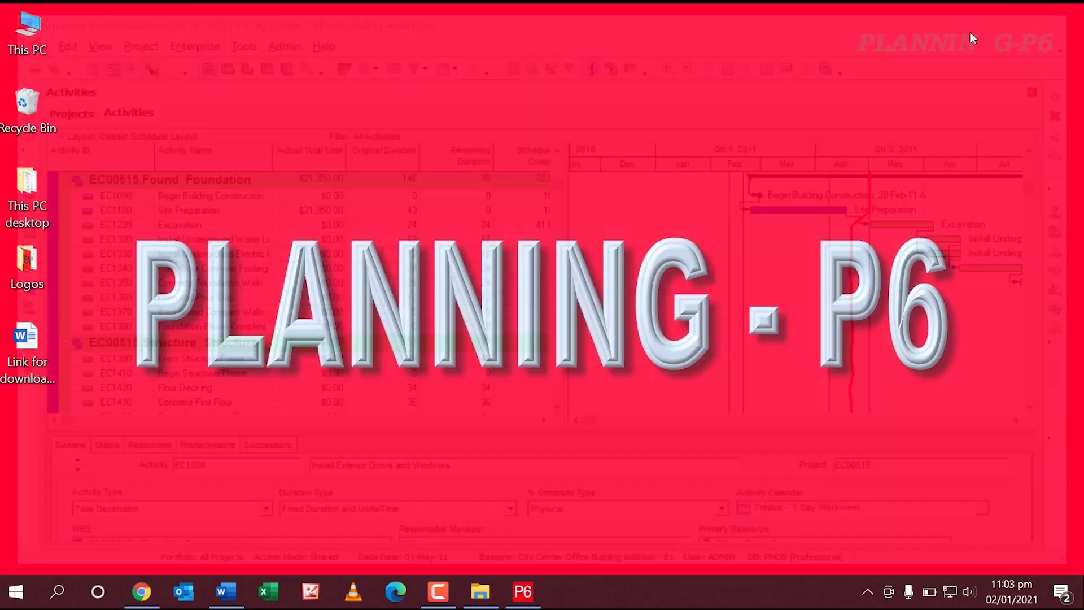